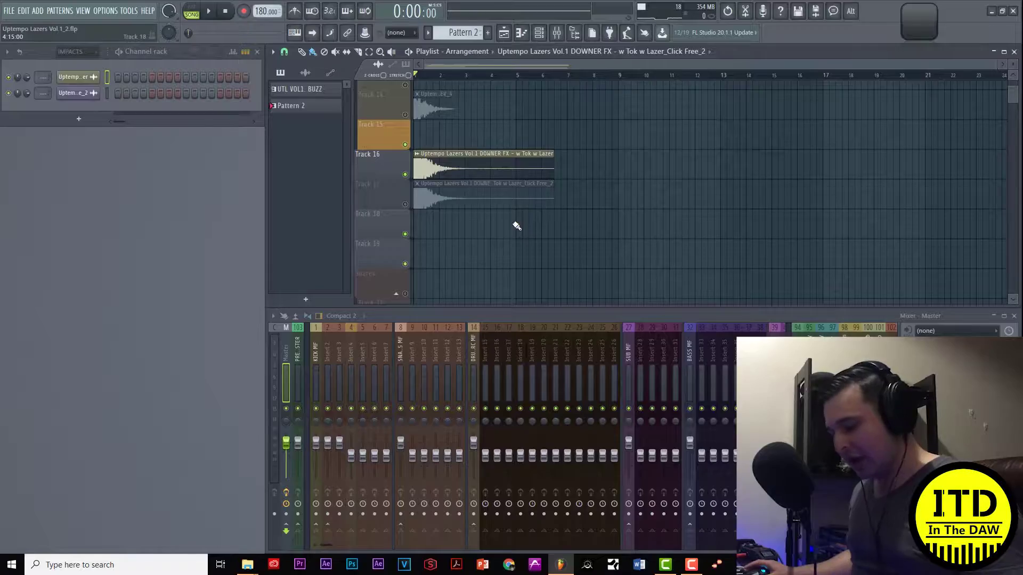
- Play the Track 16 downer FX clip on its own and again with the Wave Candy spectrum display open
left_click_drag(604, 227, 224, 109)
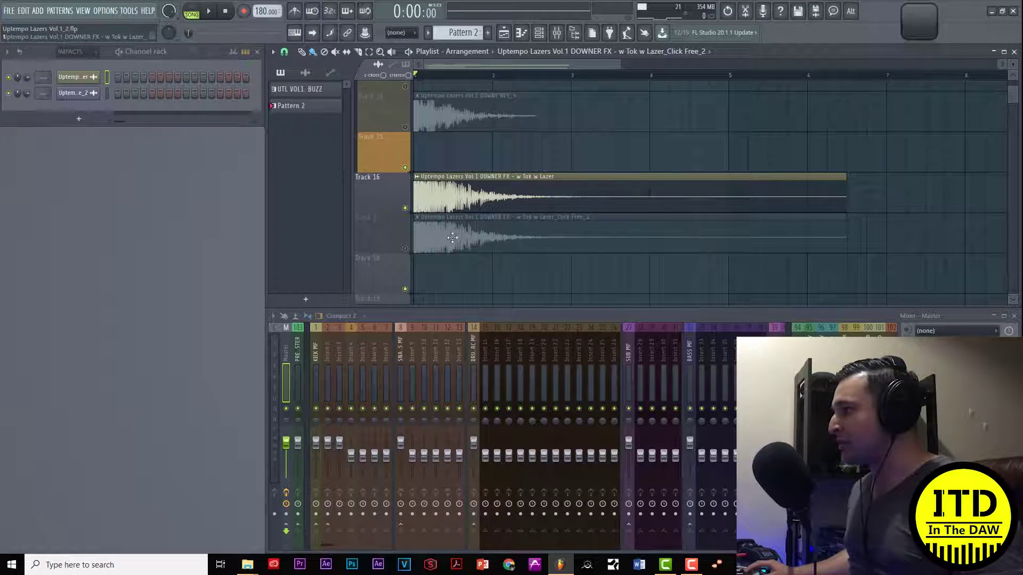
key("space")
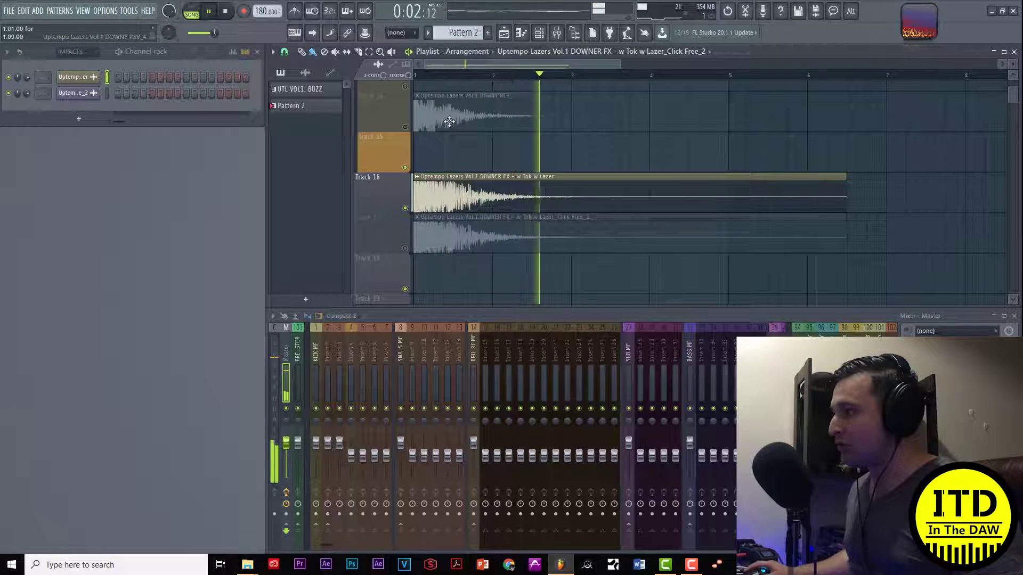
key("space")
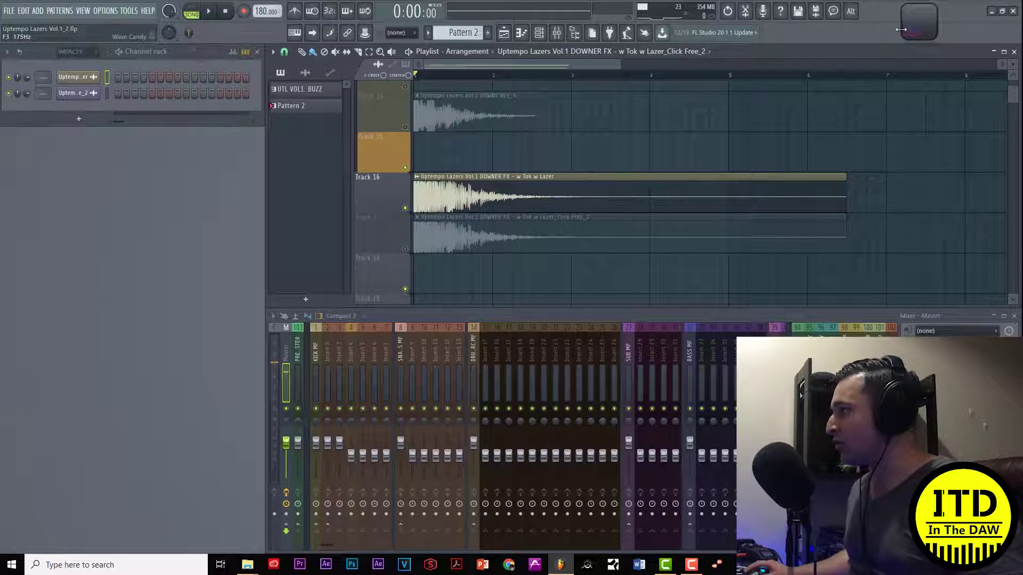
left_click(910, 27)
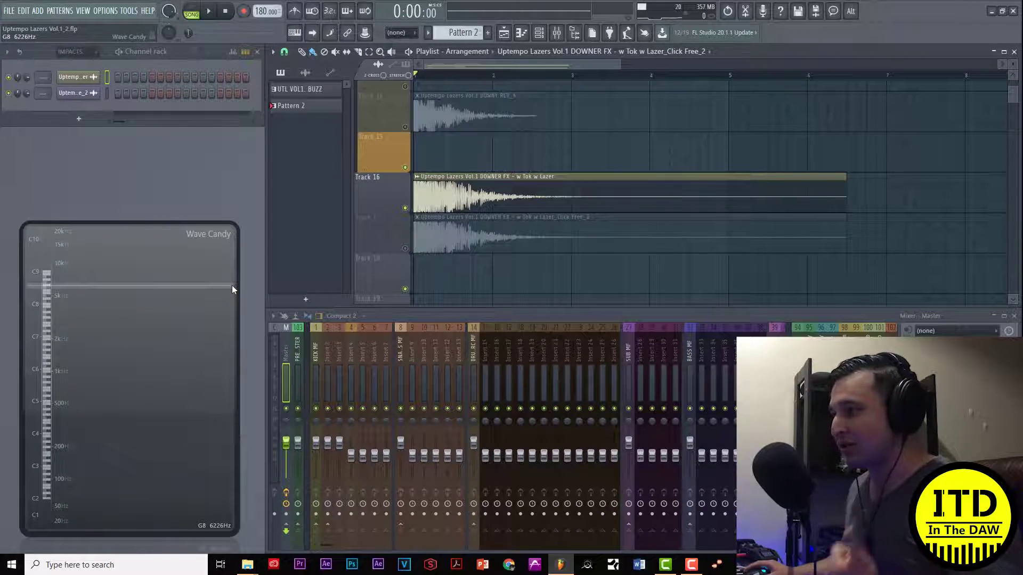
key("space")
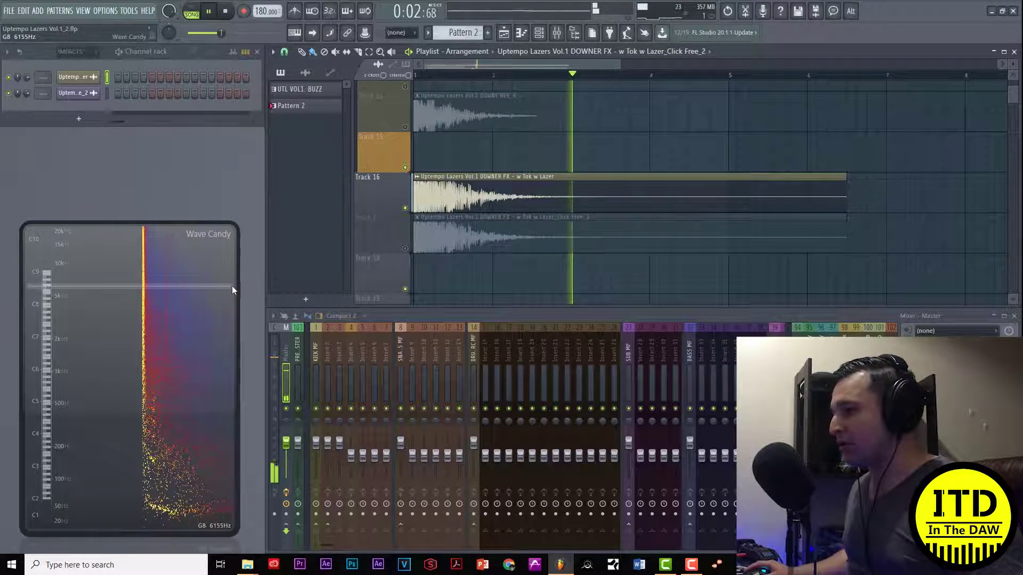
key("space")
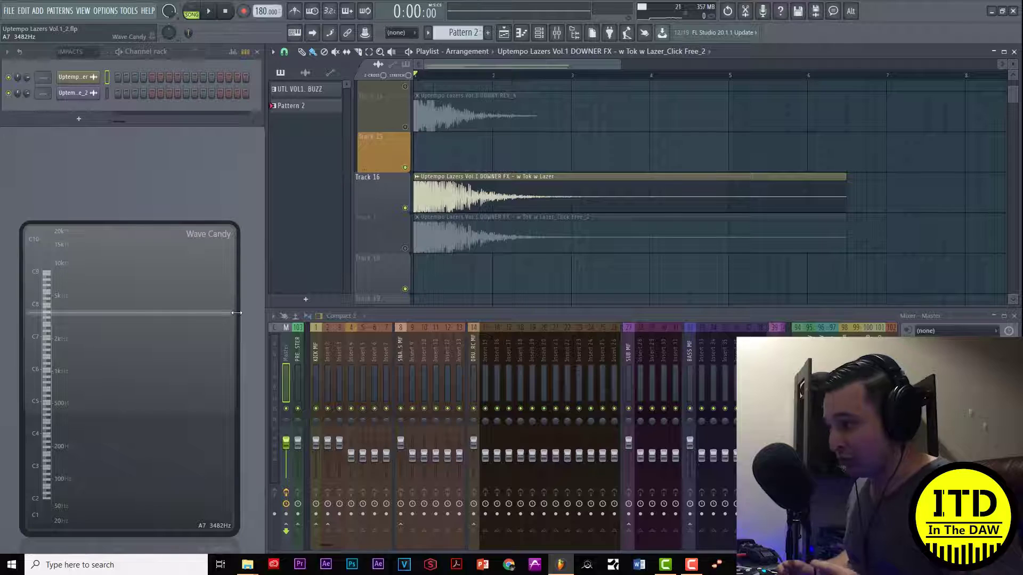
- Solo Track 17 and play its Click Free clip for comparison, and return the solo to Track 16
left_click(405, 247, "ctrl")
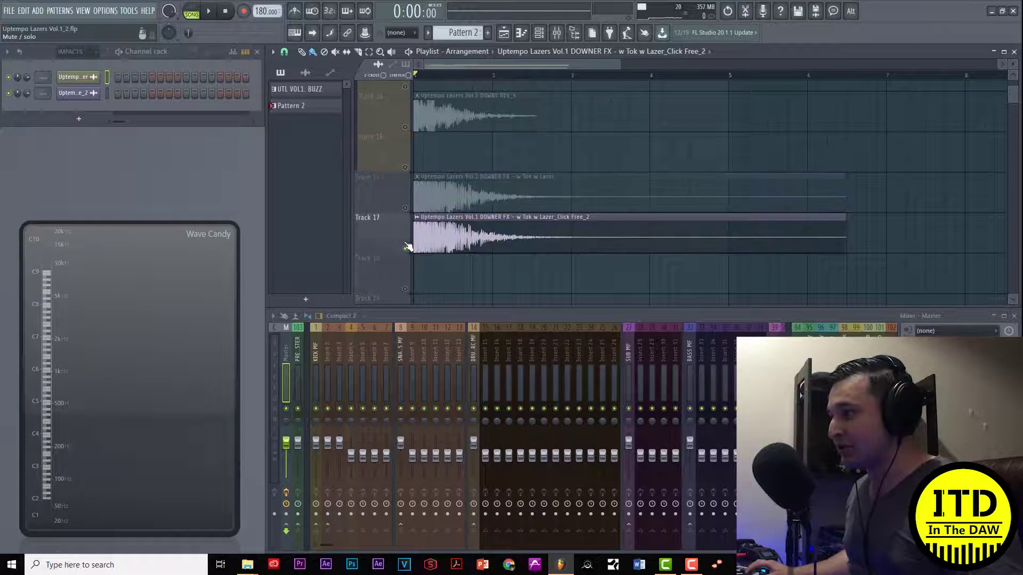
key("space")
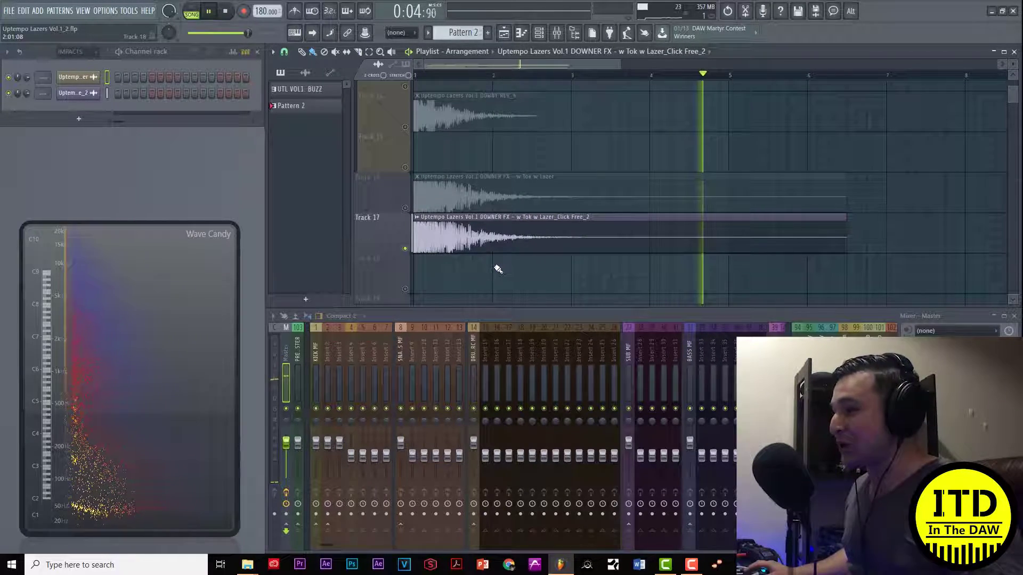
key("space")
left_click(414, 209)
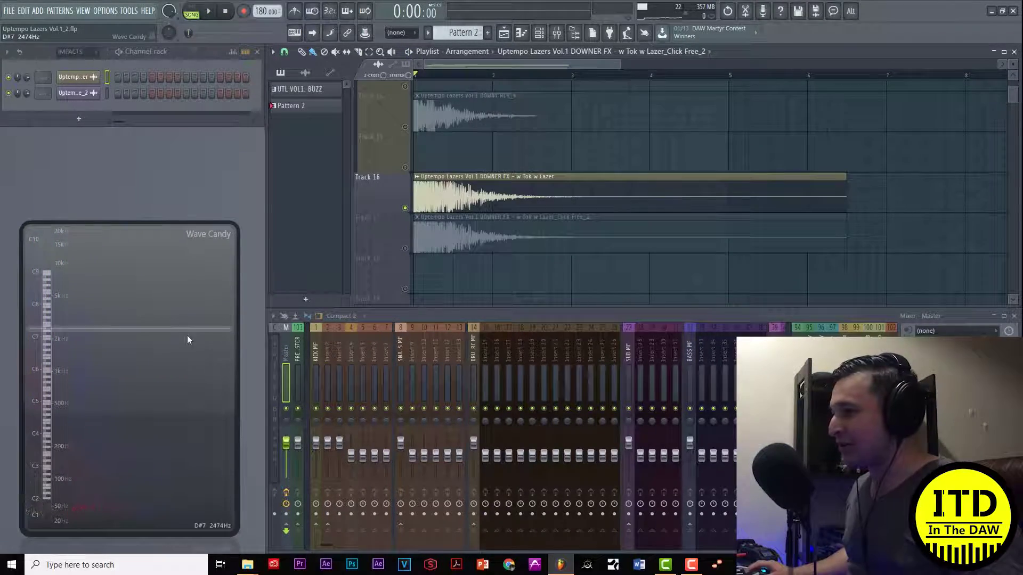
- Widen the Wave Candy display and place its settings window clear of the graph, with Tracks 16 and 17 in view
left_click_drag(236, 347, 541, 353)
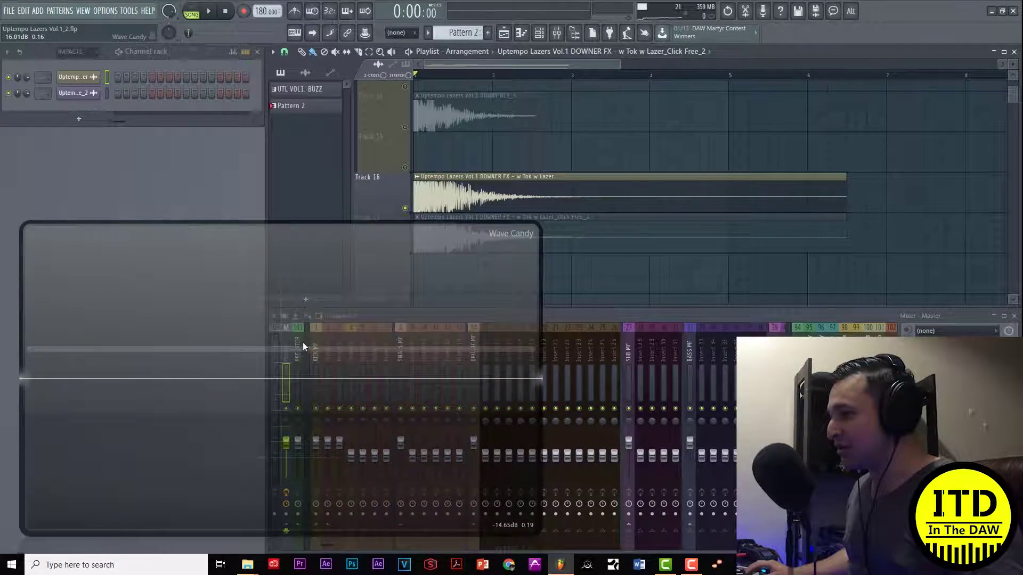
left_click_drag(299, 346, 671, 314)
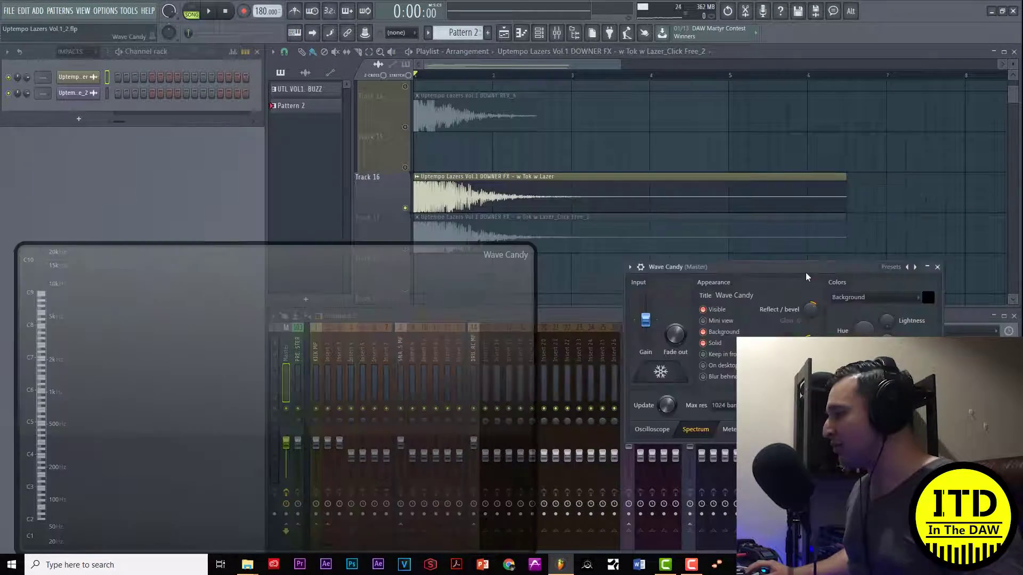
left_click_drag(806, 275, 850, 274)
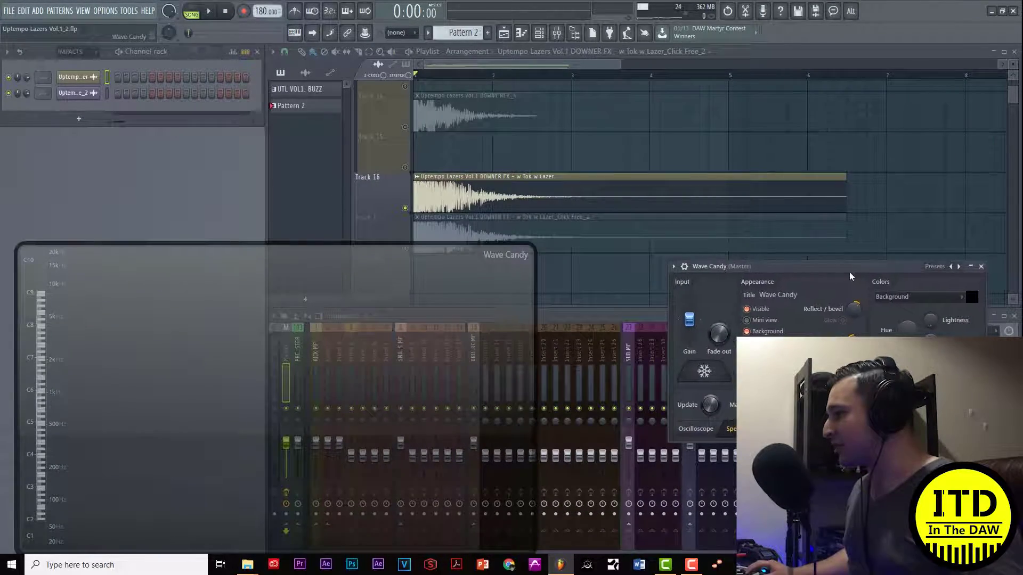
left_click_drag(331, 386, 322, 376)
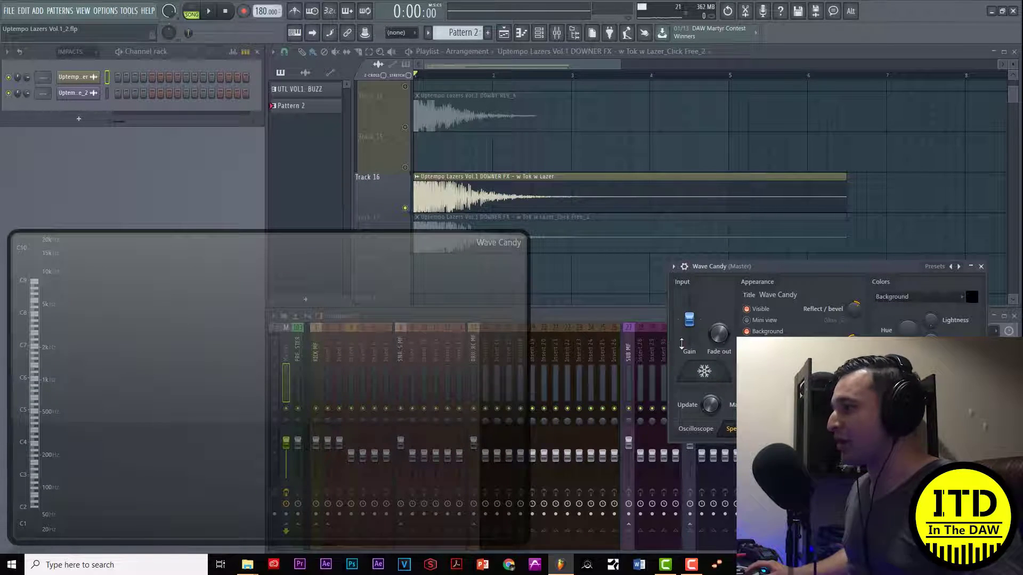
scroll(486, 174, "down", 2)
scroll(486, 173, "down", 1)
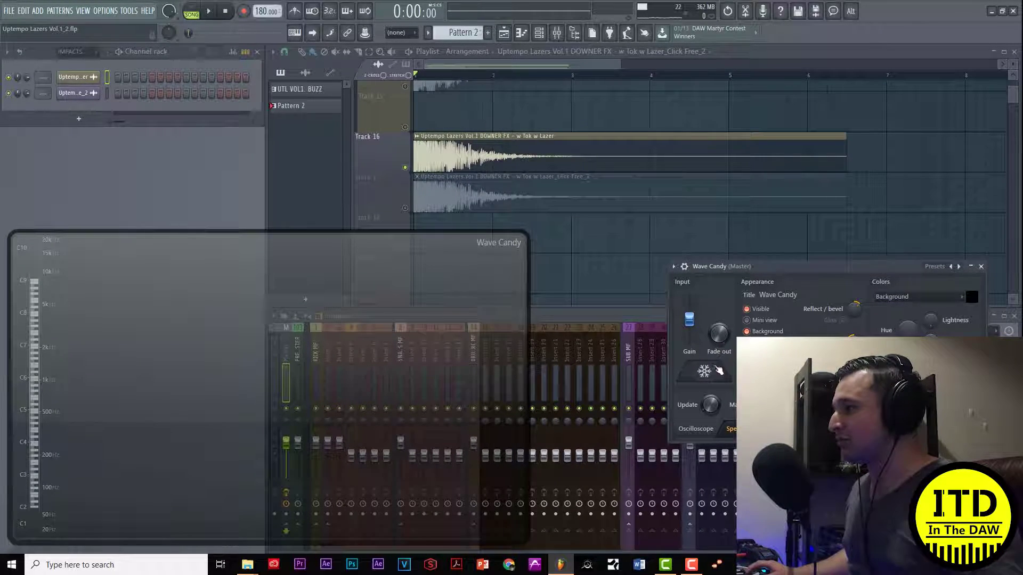
- Play Track 16 and Track 17 soloed in turn, freeze Wave Candy to compare their spectra, and close it
key("space")
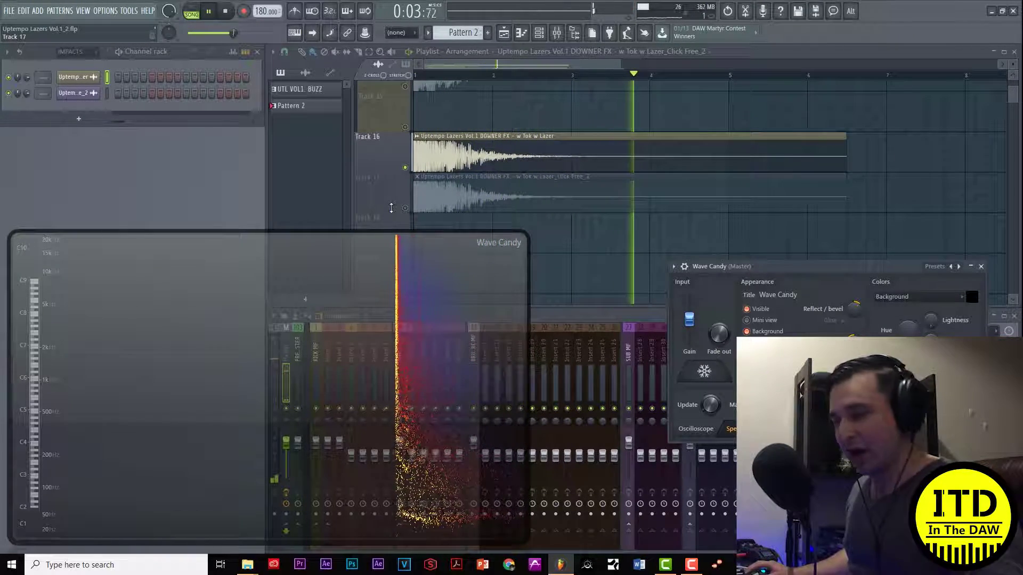
key("space")
right_click(405, 207)
key("space")
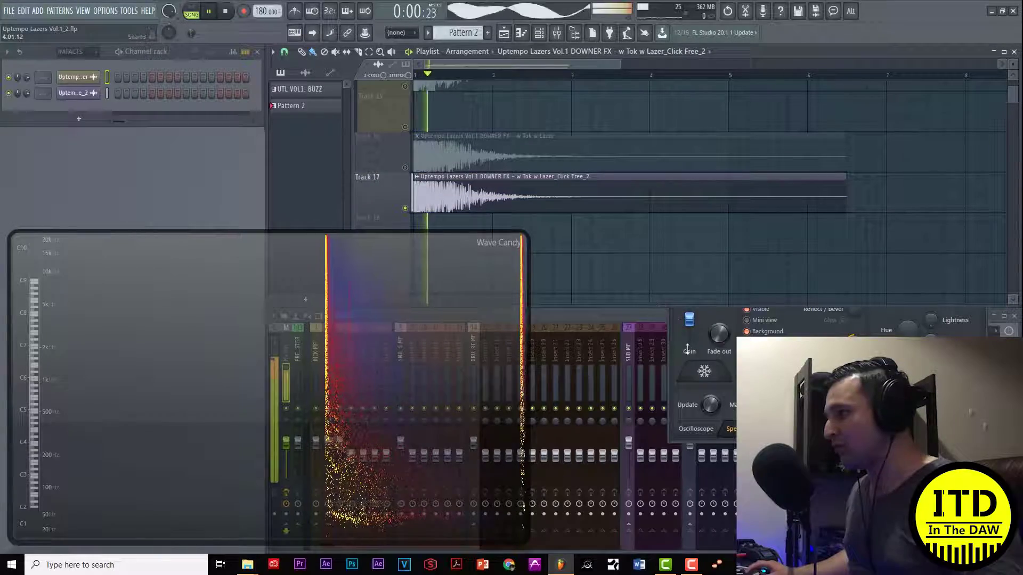
left_click(704, 373)
key("space")
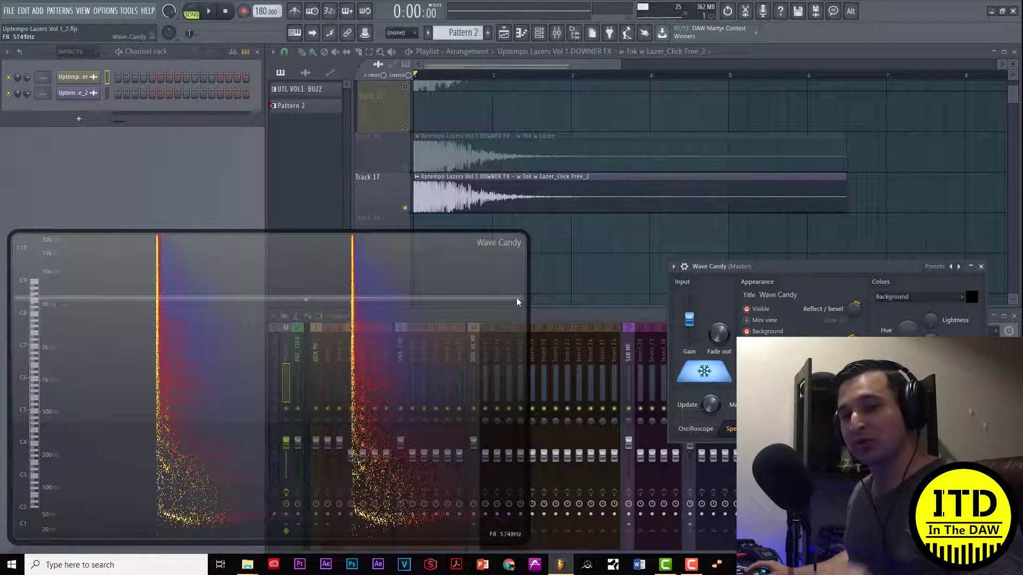
left_click_drag(356, 321, 404, 296)
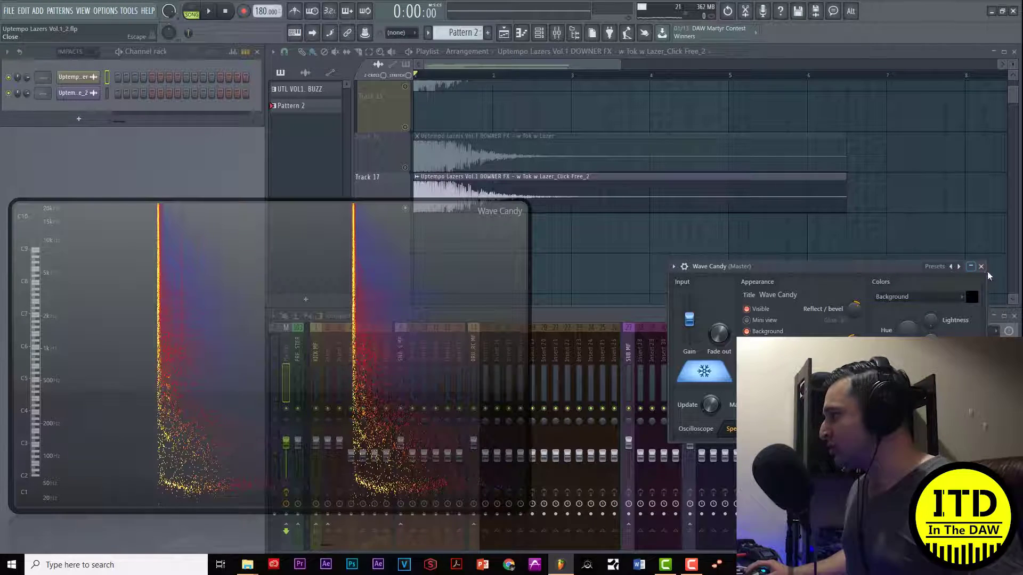
left_click(981, 266)
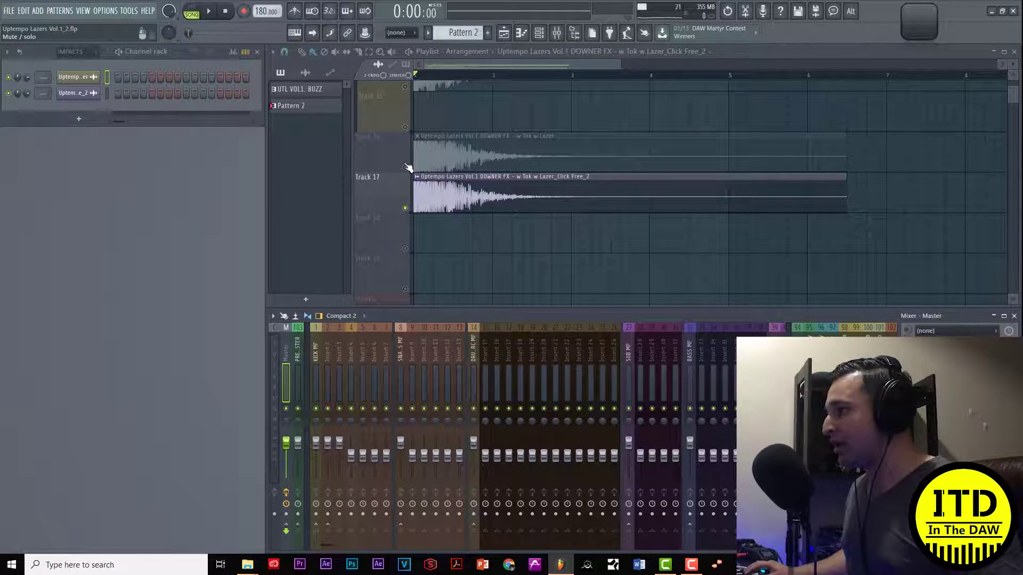
- Solo Track 16 and open the sample of its downer FX clip in the Edison audio editor
right_click(406, 167)
double_click(430, 156)
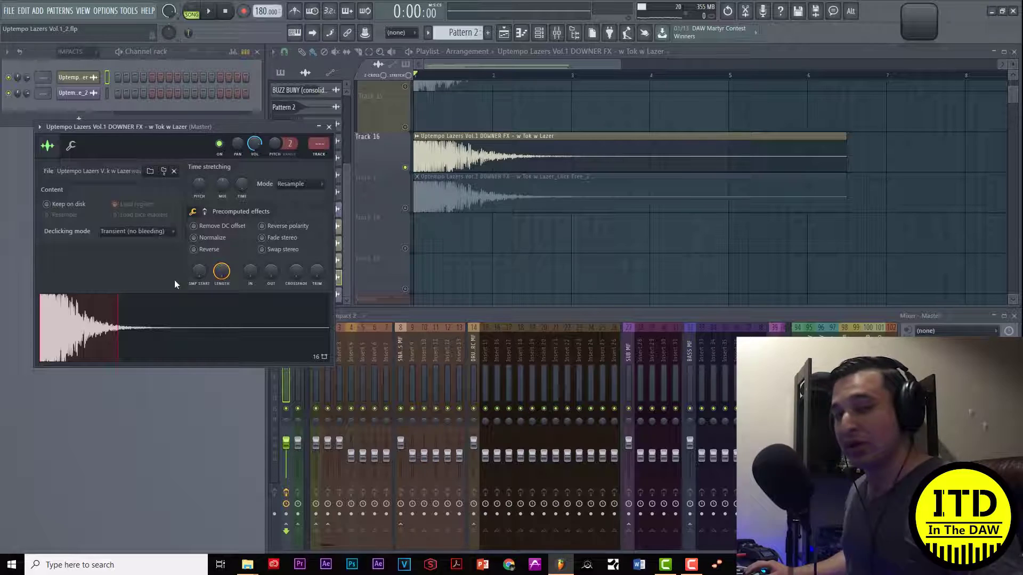
left_click(329, 127)
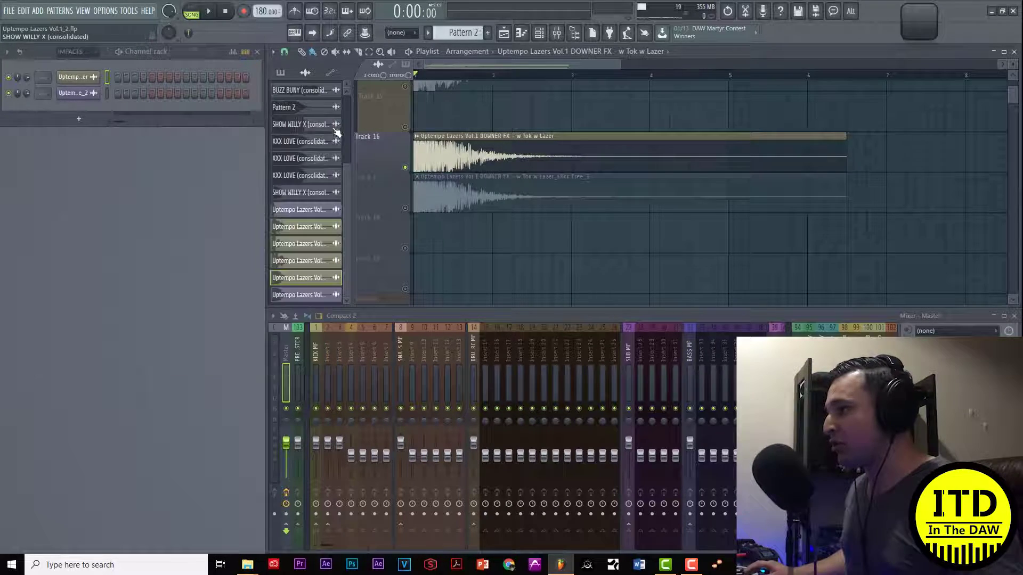
double_click(446, 154)
right_click(90, 298)
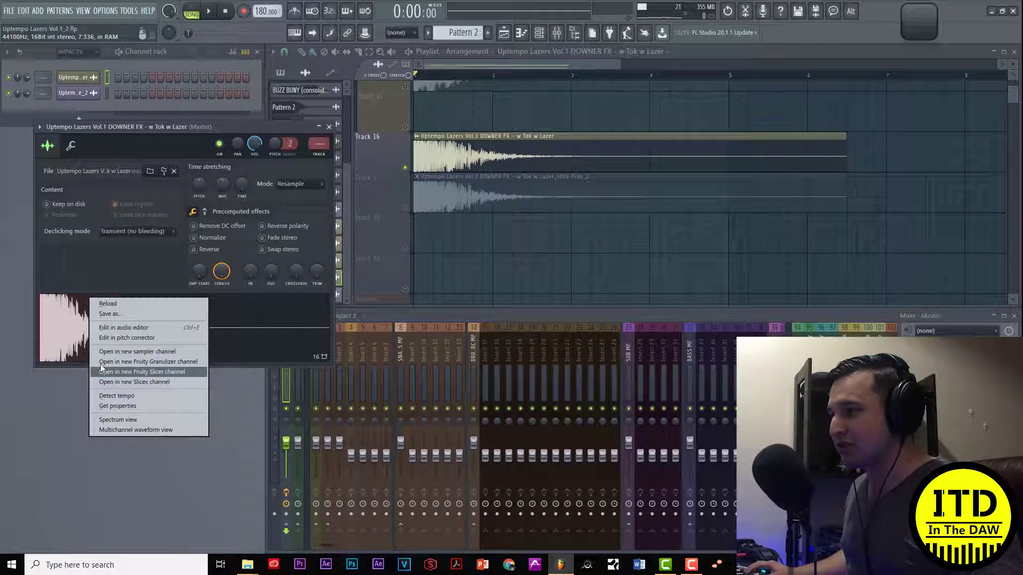
left_click(131, 328)
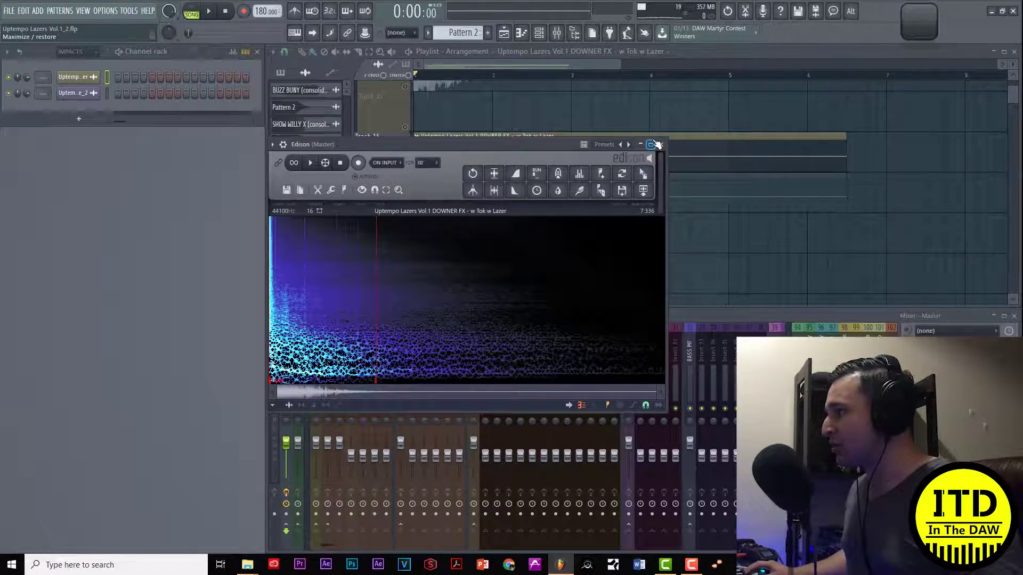
- Maximize Edison, show Wave Candy clear of the early part of the spectrum, and play the sample
left_click(659, 144)
left_click(917, 25)
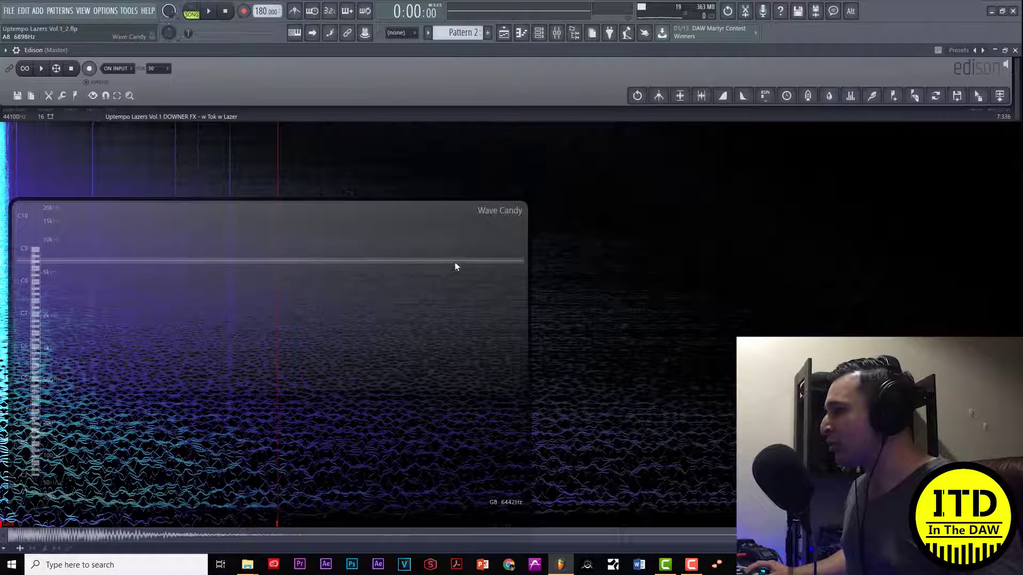
left_click_drag(530, 274, 941, 257)
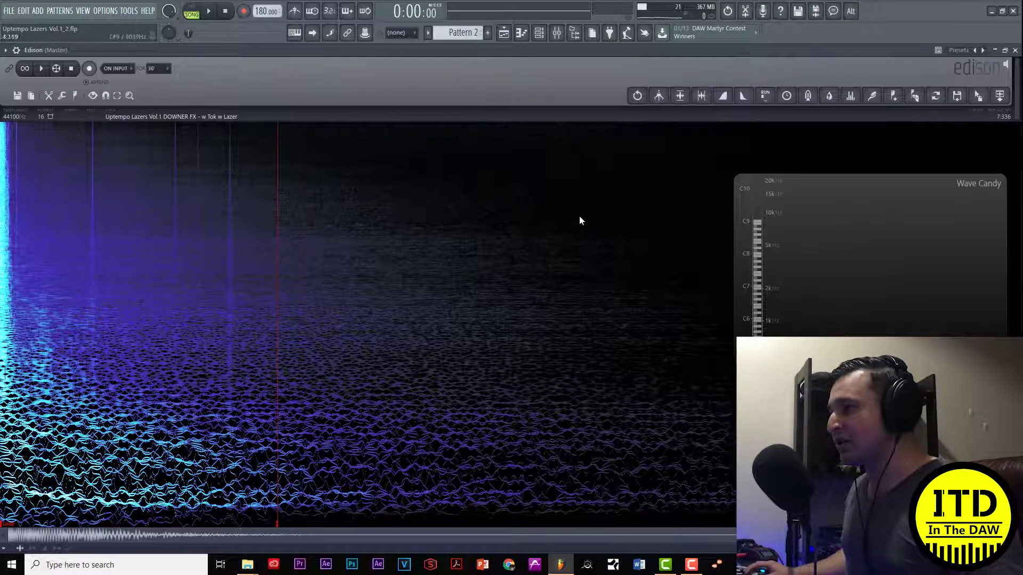
left_click(42, 69)
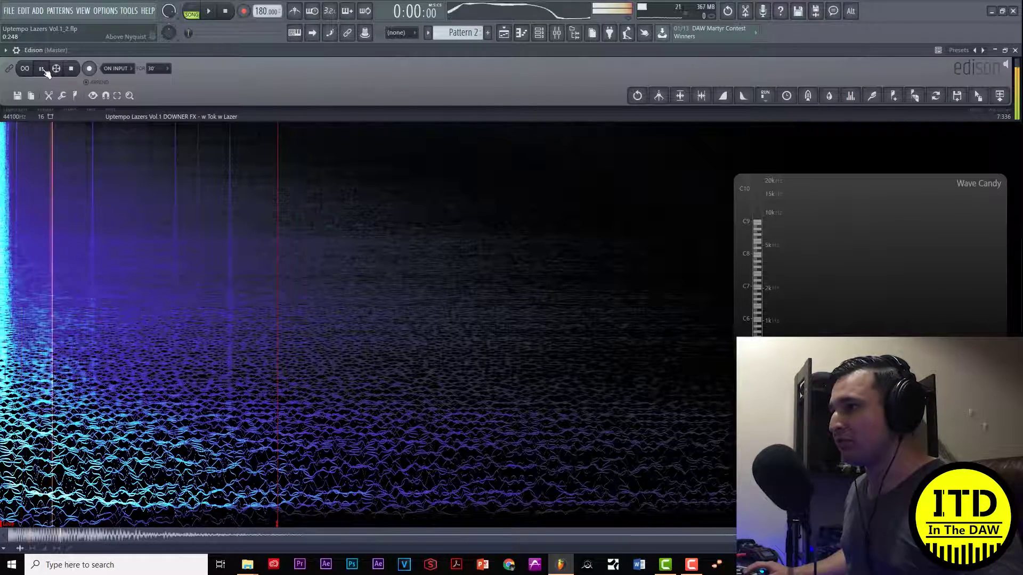
left_click(43, 68)
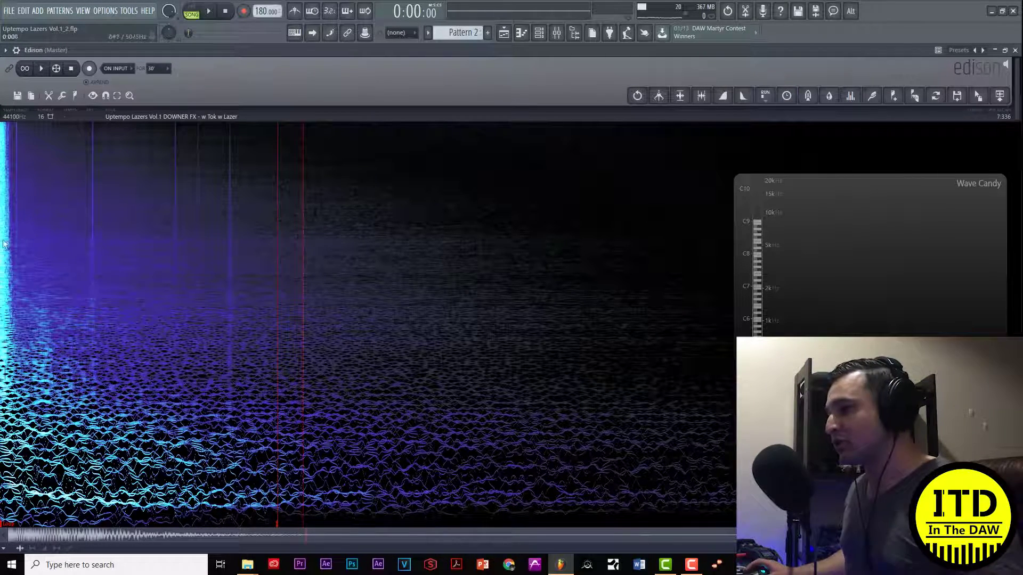
- Select the first narrow click after the initial hit, from 0:103 to 0:155, and open the Clean up (denoise) tool
scroll(56, 351, "up", 5)
left_click_drag(111, 538, 57, 539)
scroll(28, 276, "up", 3)
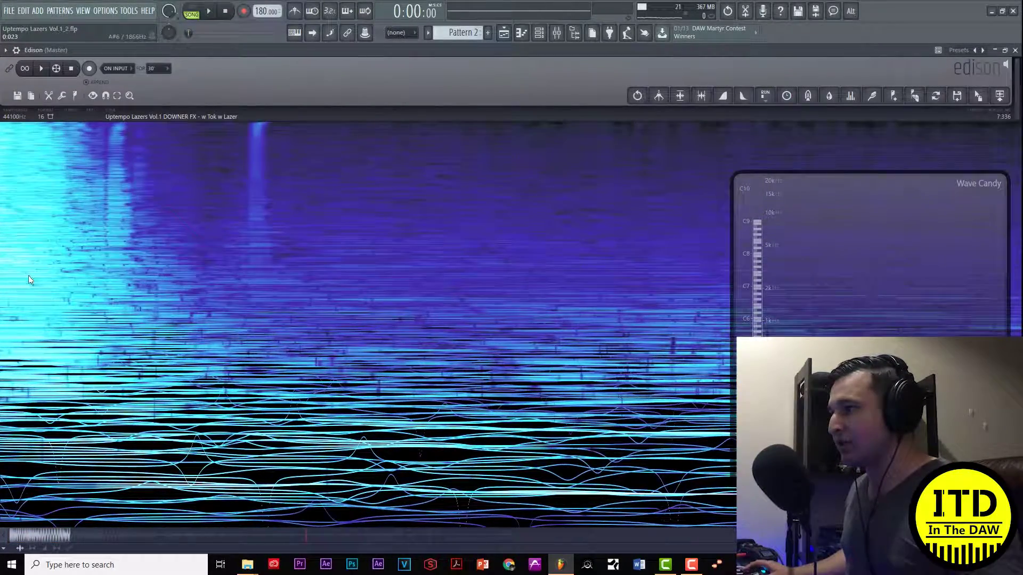
scroll(37, 279, "down", 4)
scroll(38, 279, "down", 3)
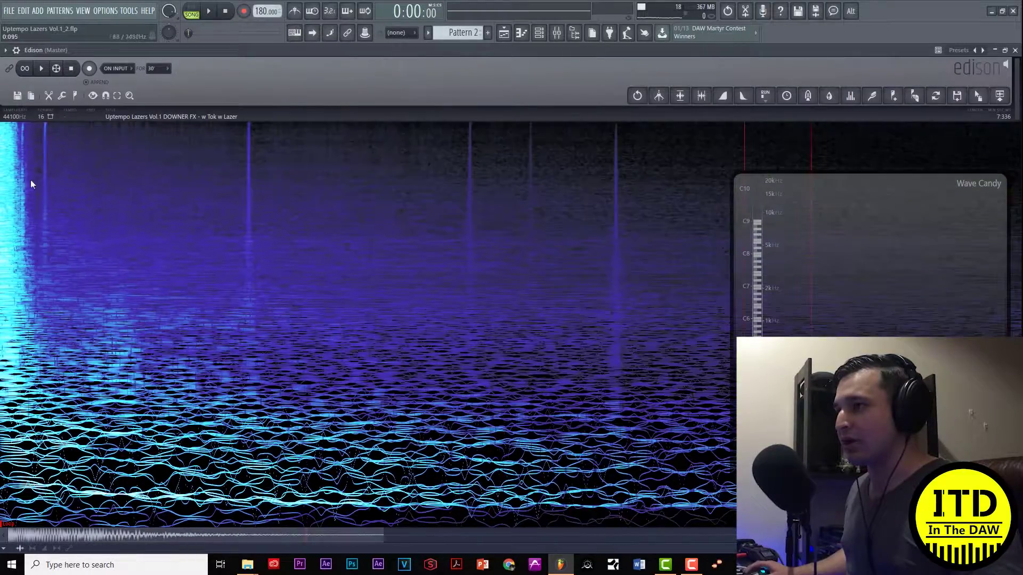
left_click_drag(39, 178, 58, 181)
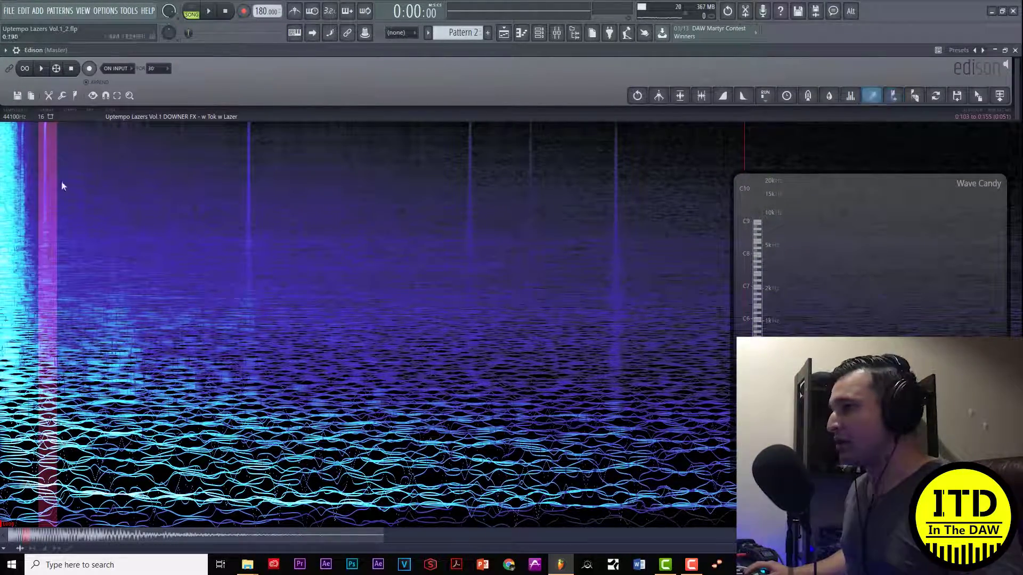
left_click(874, 96)
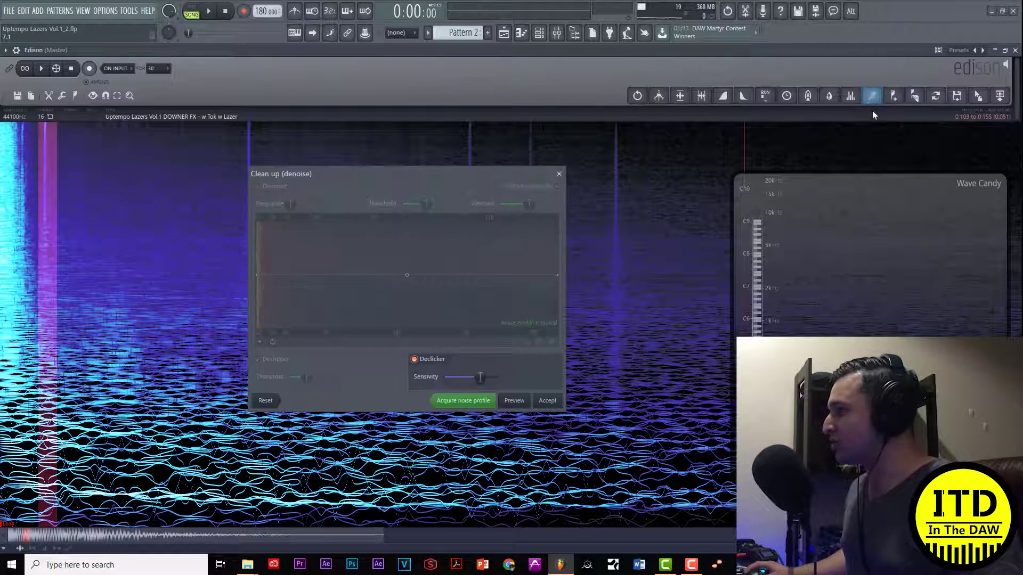
- Enable only the Declicker in the Clean up tool, leaving the Denoiser off, and lower its sensitivity
left_click(418, 359)
left_click(270, 189)
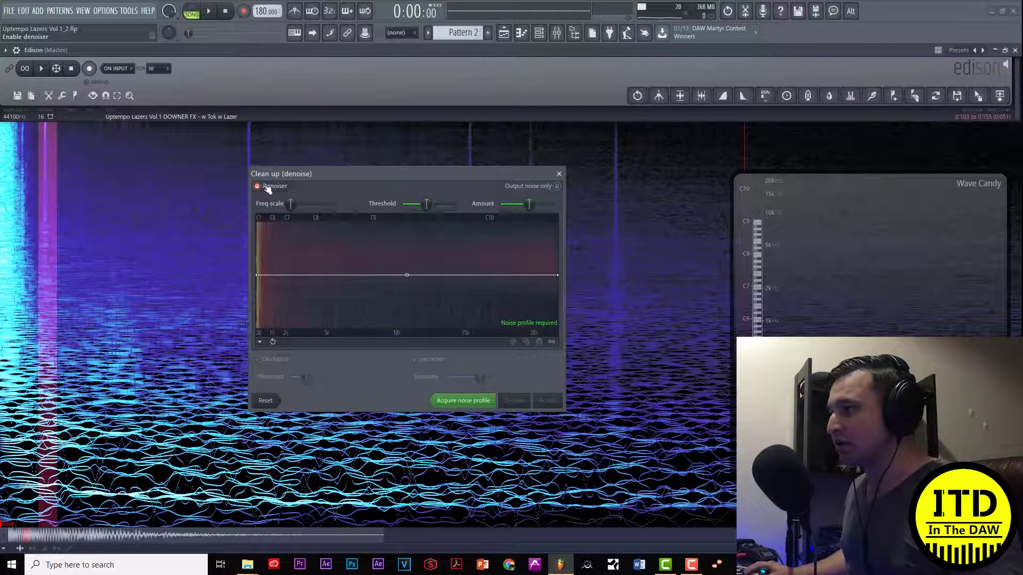
left_click(268, 189)
left_click(415, 360)
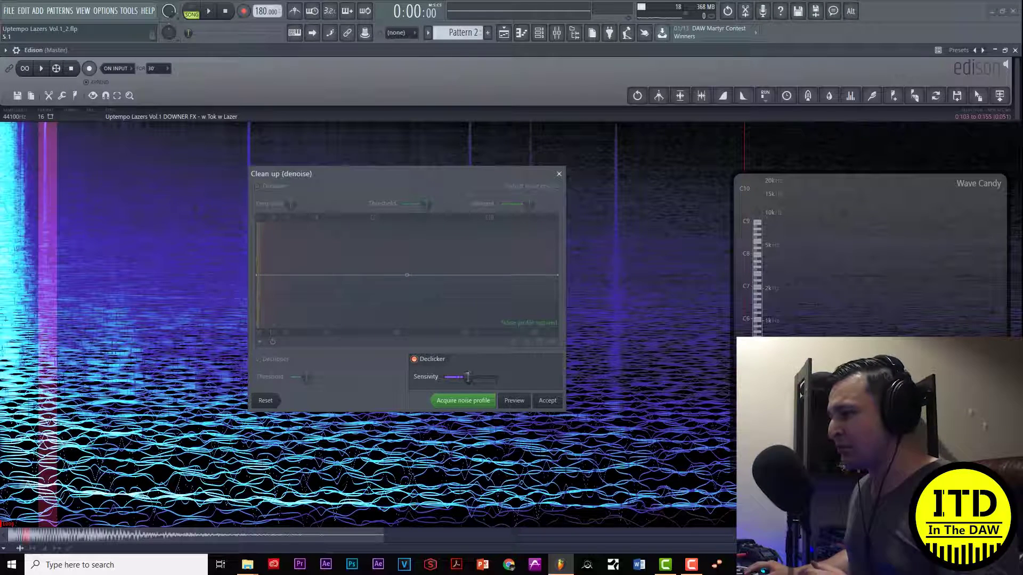
- Preview the selected click with the Declicker enabled and again with it disabled
left_click(514, 400)
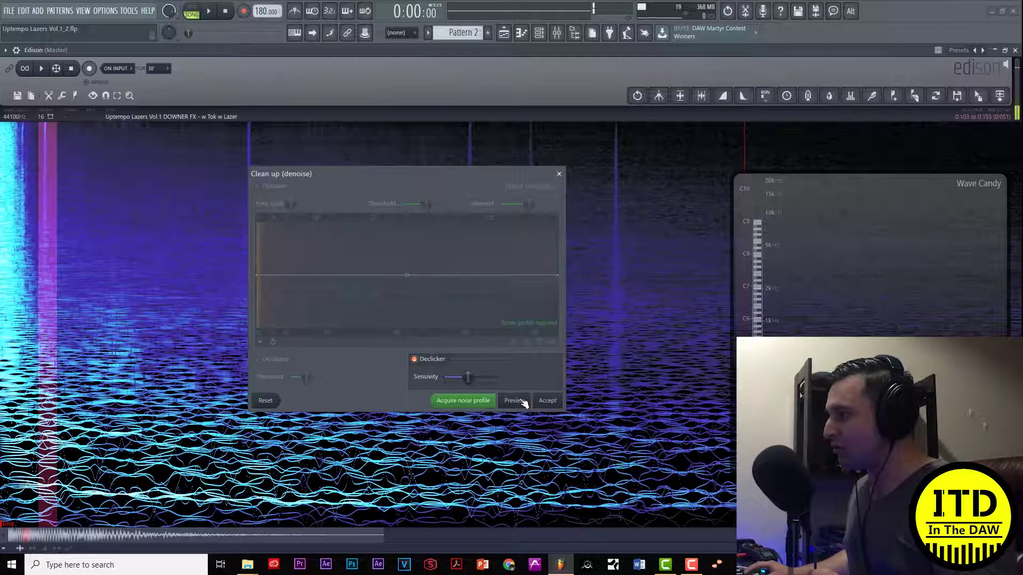
left_click(415, 359)
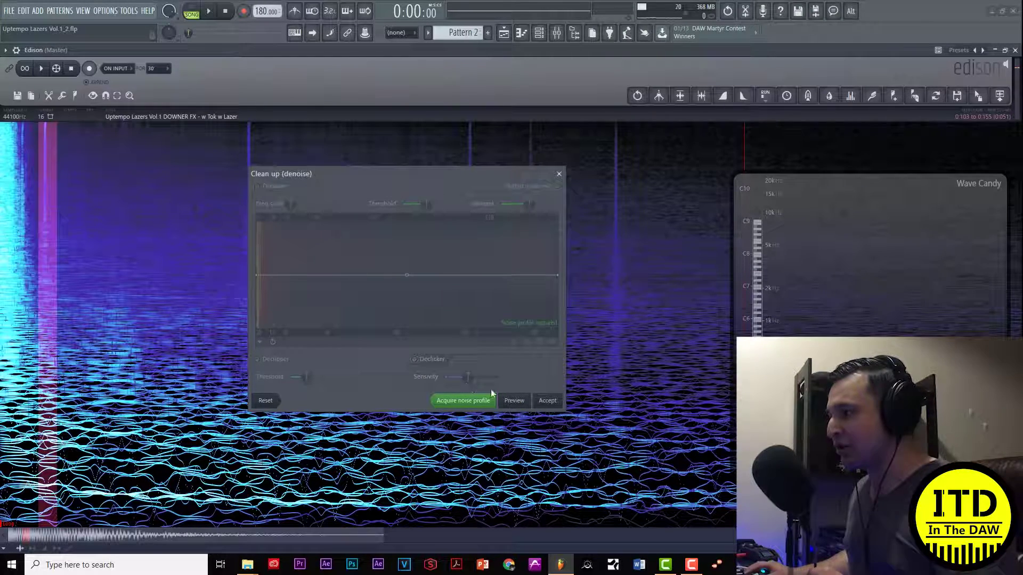
left_click(529, 403)
left_click(528, 403)
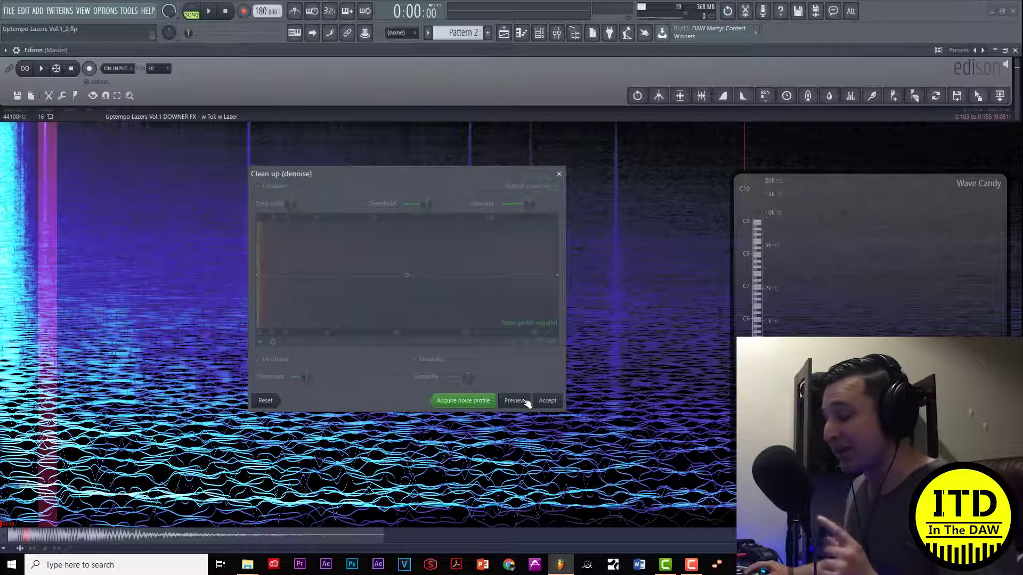
- Re-enable the Declicker, apply it to the selected 0:103 to 0:155 click, and play the sample briefly
left_click(415, 360)
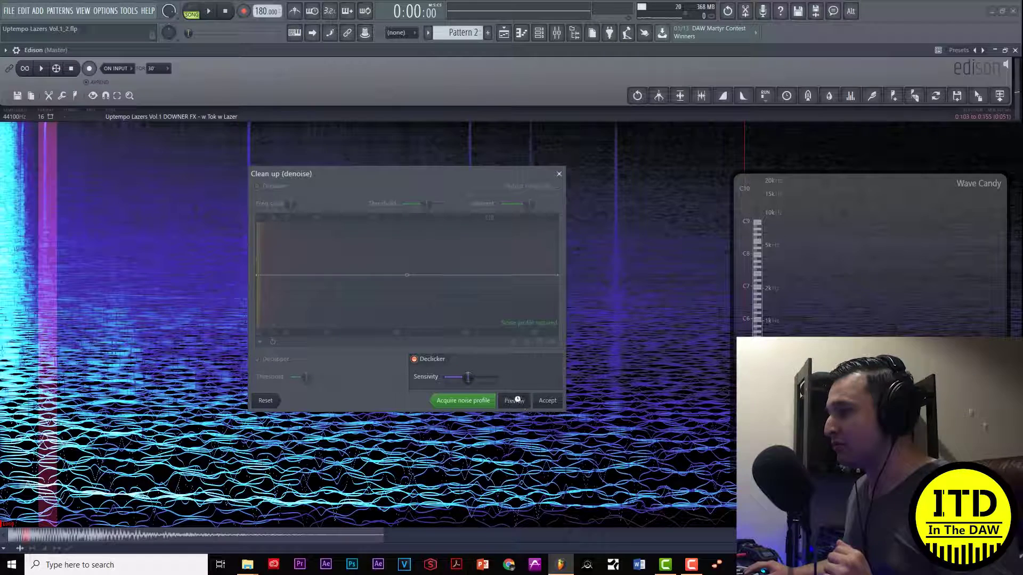
left_click(546, 403)
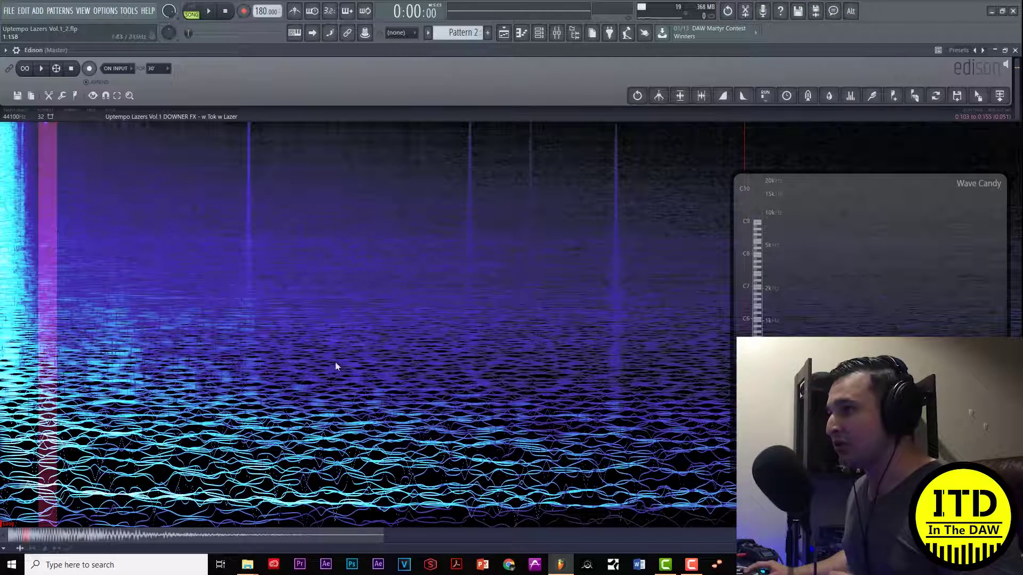
left_click(102, 270)
key("space")
key("space")
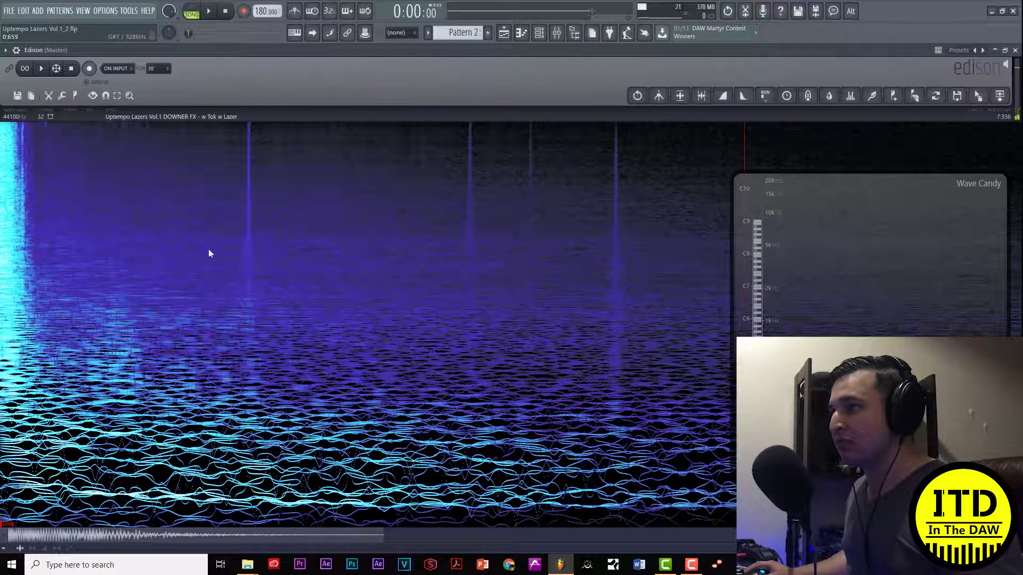
- Select the opening of the sample from 0:000 to about 0:552, audition it, and play the sample again without a selection
left_click_drag(130, 211, 2, 208)
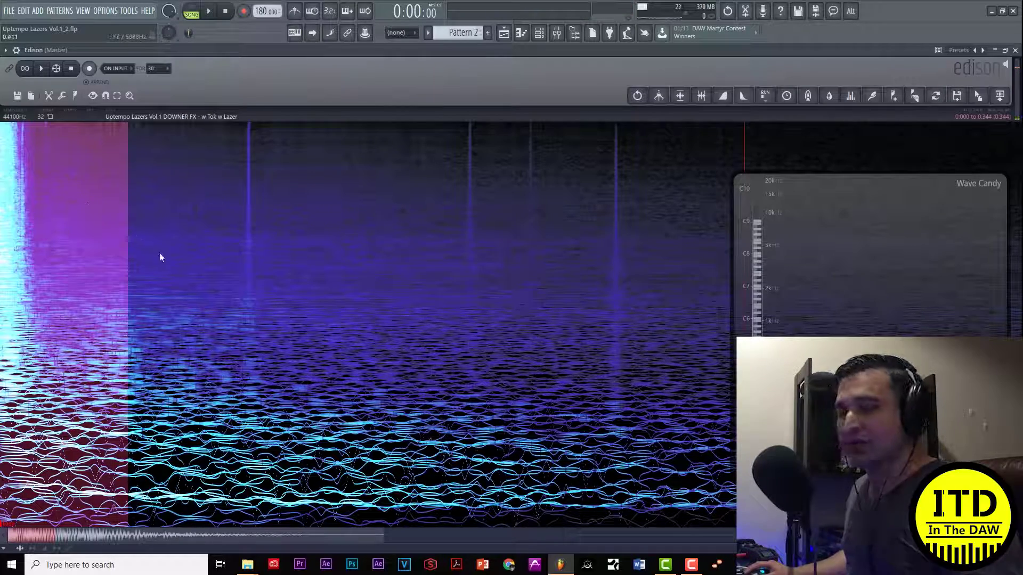
left_click_drag(127, 208, 206, 212)
key("space")
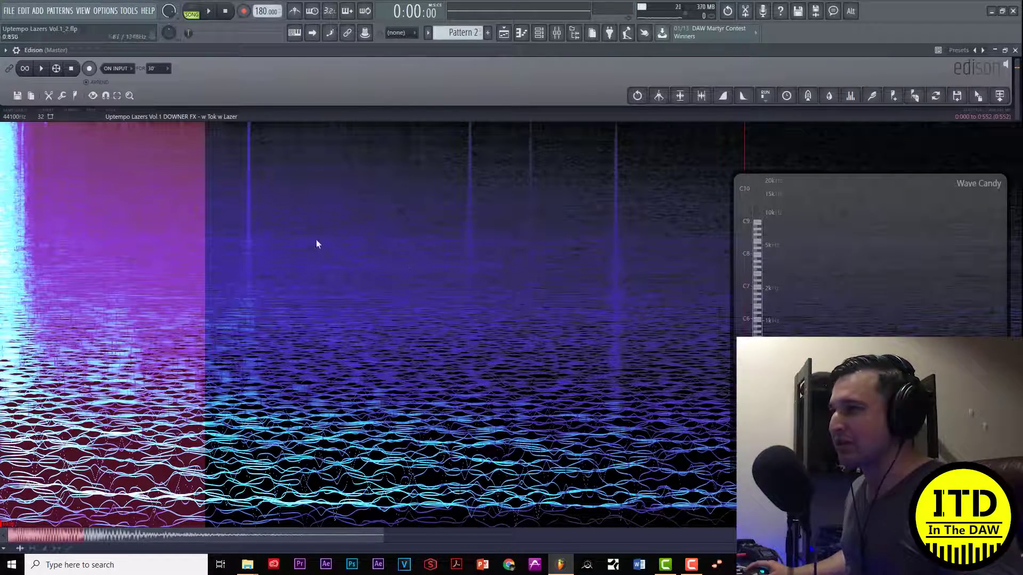
left_click_drag(208, 240, 1, 227)
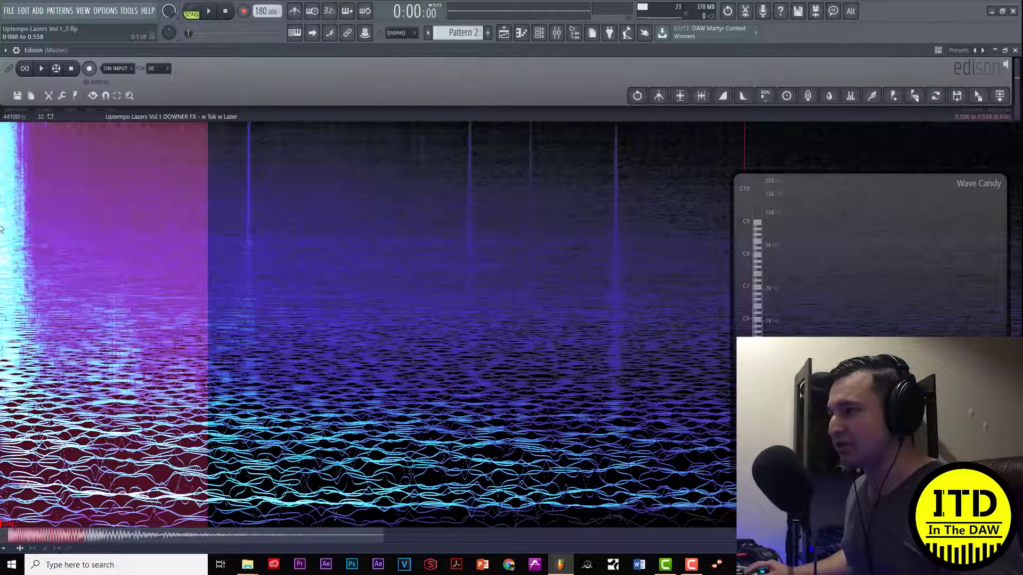
left_click(207, 214)
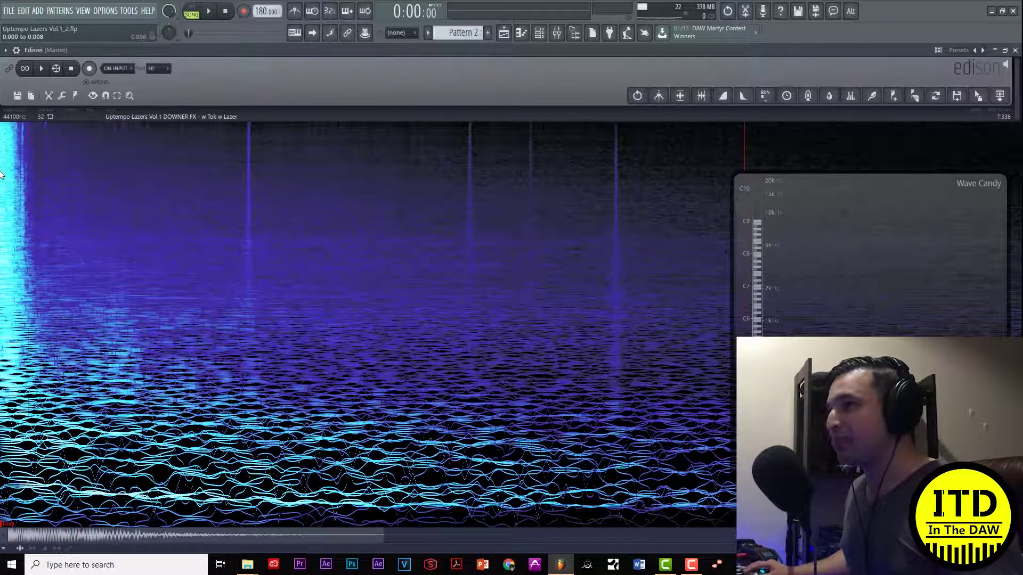
key("space")
key("space")
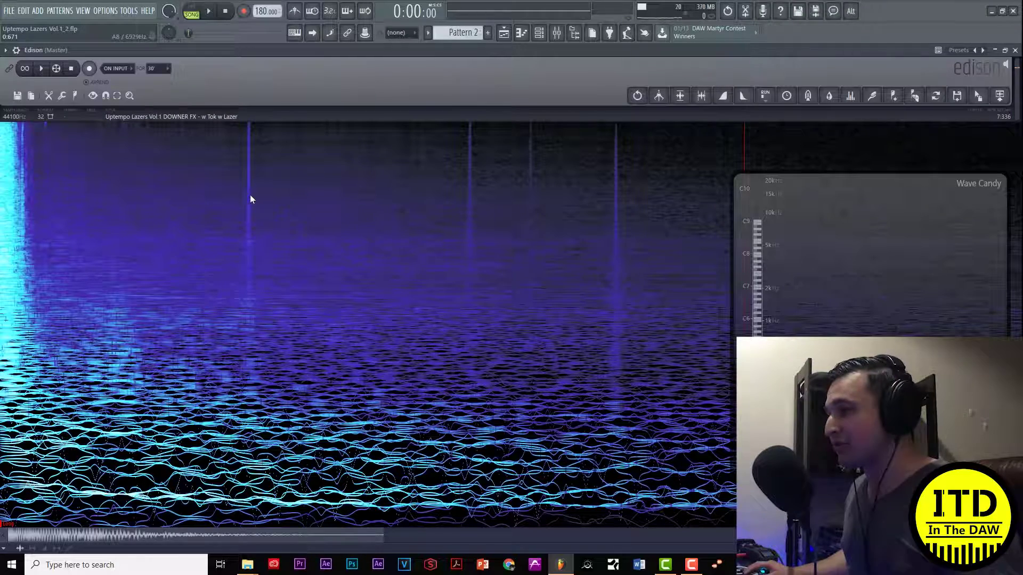
- Declick the second click, selected from 0:612 to 0:762, and replay the sample from its start
left_click_drag(227, 214, 278, 220)
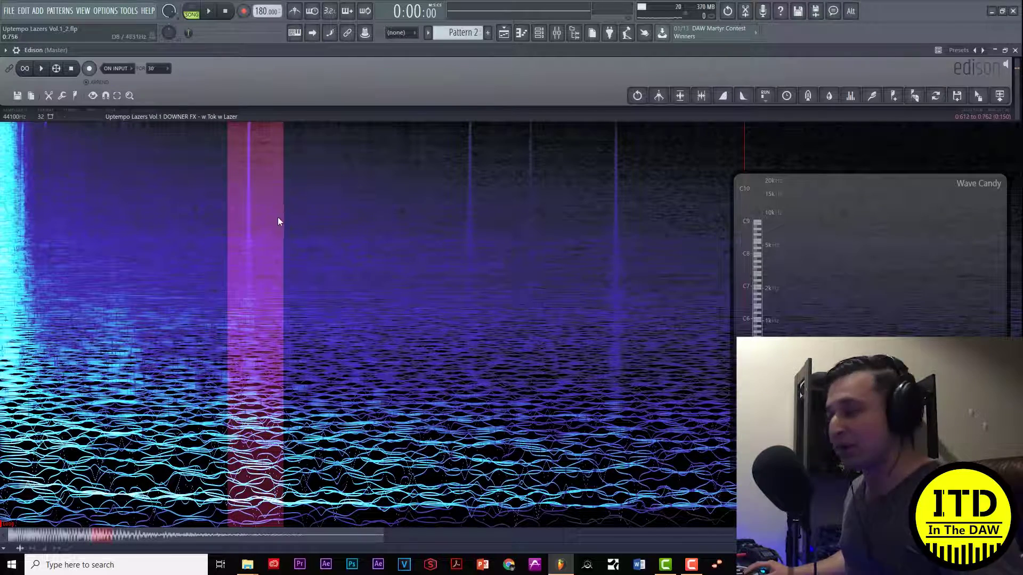
left_click(890, 97)
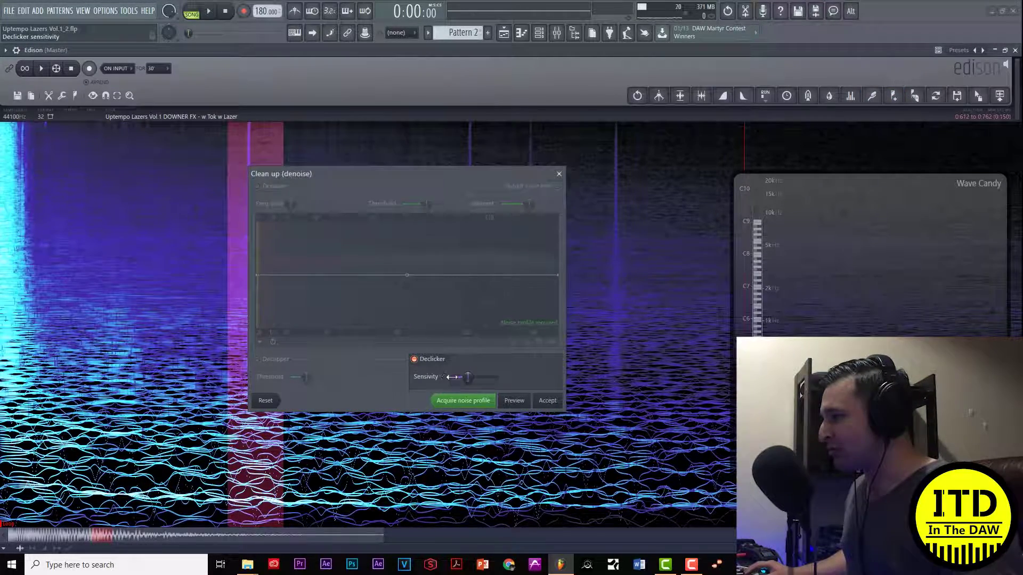
left_click(547, 401)
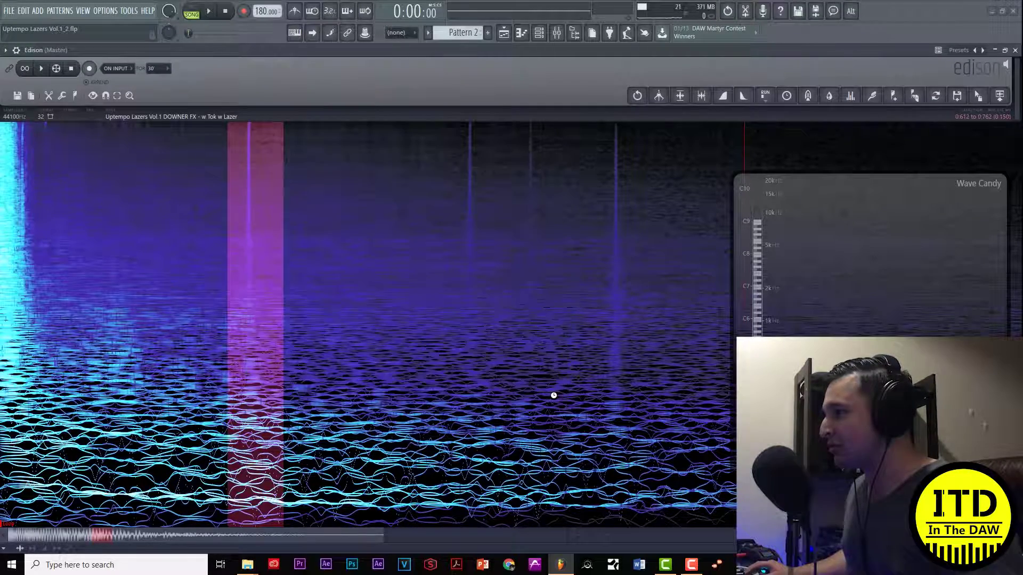
left_click_drag(224, 183, 1, 228)
left_click(3, 226)
key("space")
key("space")
- Select the third click from 1:226 to 1:307 and apply the Declicker with a lower sensitivity
left_click_drag(462, 209, 487, 203)
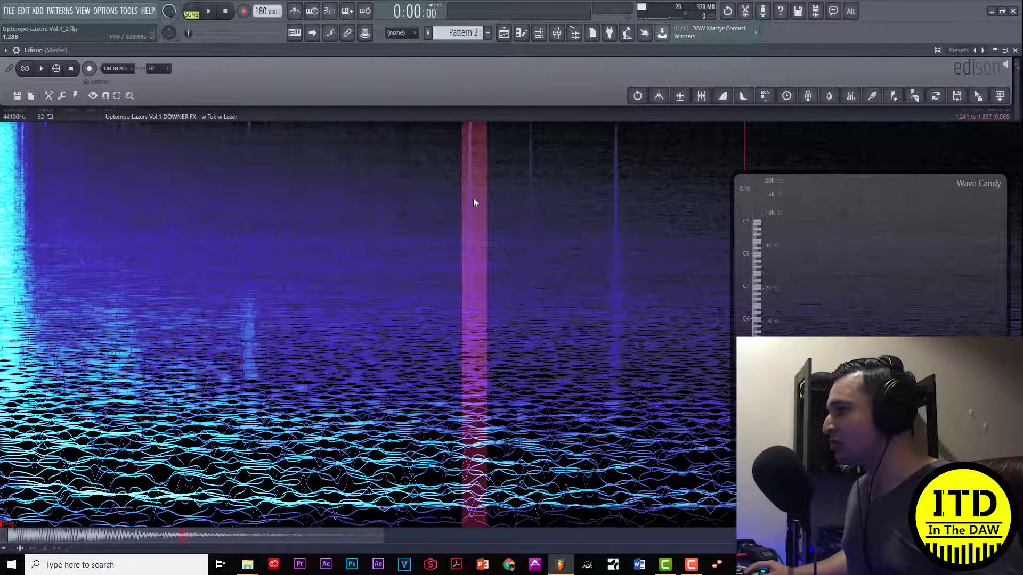
left_click(860, 102)
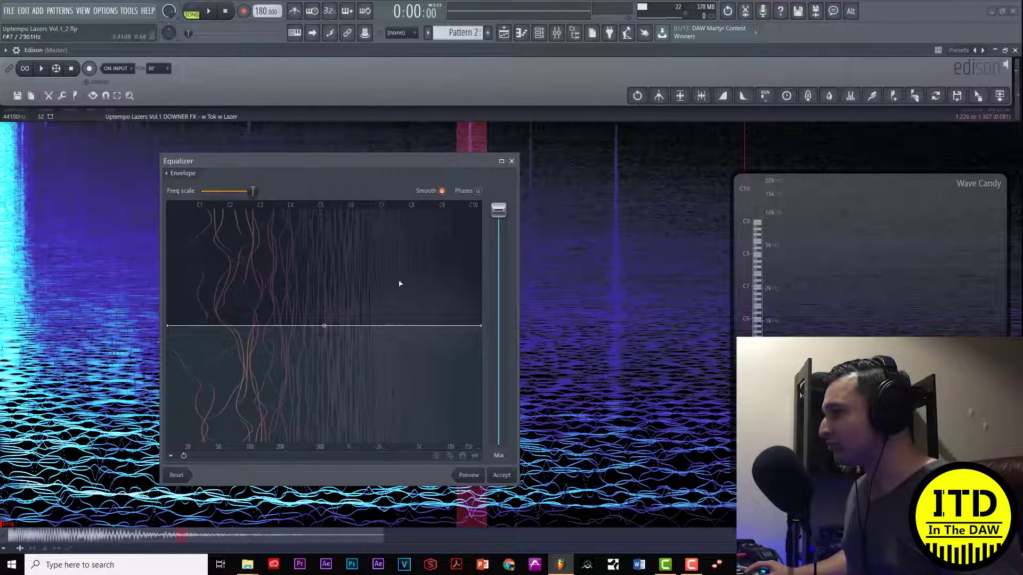
left_click(511, 161)
left_click(874, 99)
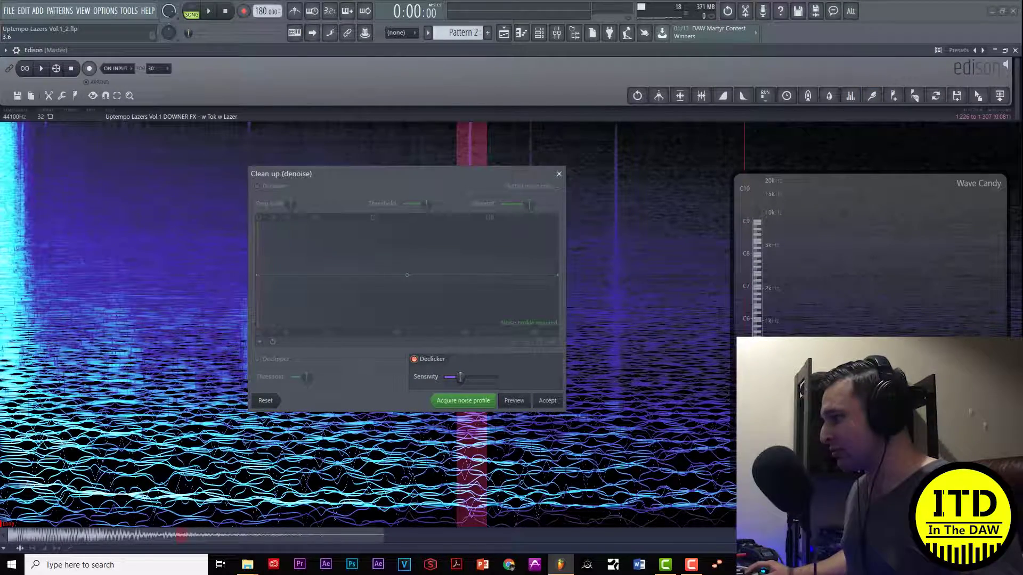
left_click(539, 401)
- Select the faint fourth click from 1:369 to 1:487 and apply the Declicker to it
left_click_drag(487, 234, 553, 238)
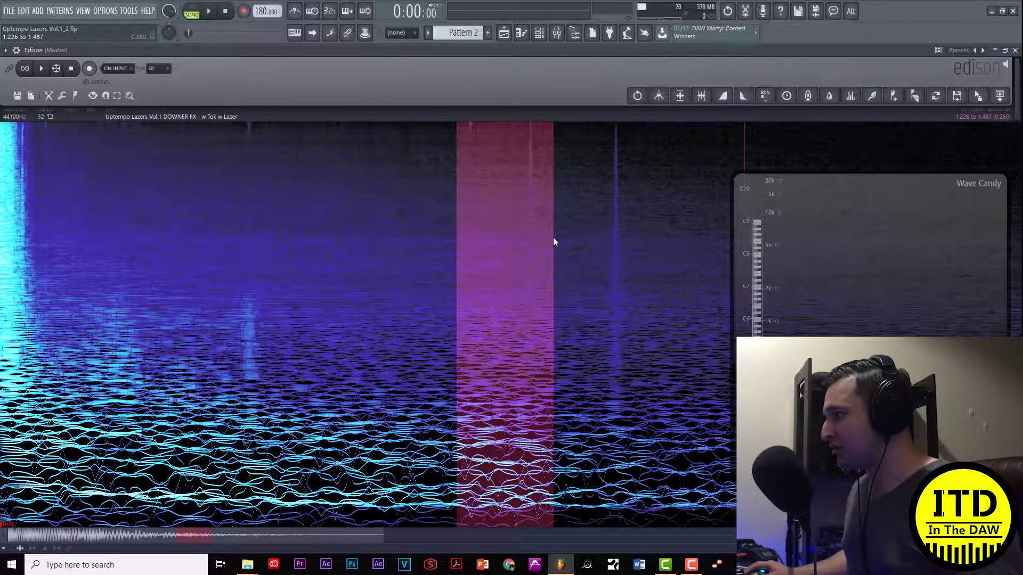
left_click_drag(457, 243, 510, 251)
left_click(872, 96)
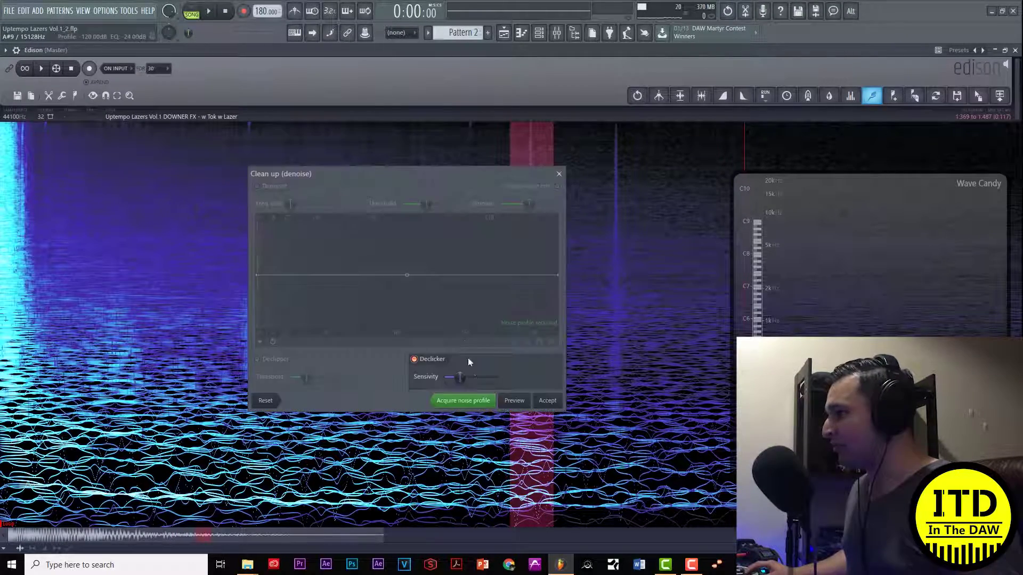
left_click(554, 403)
- Select the last tall click from 1:596 to 1:707, moving Wave Candy clear of it, and apply the Declicker
left_click_drag(554, 240, 637, 235)
left_click_drag(510, 256, 596, 300)
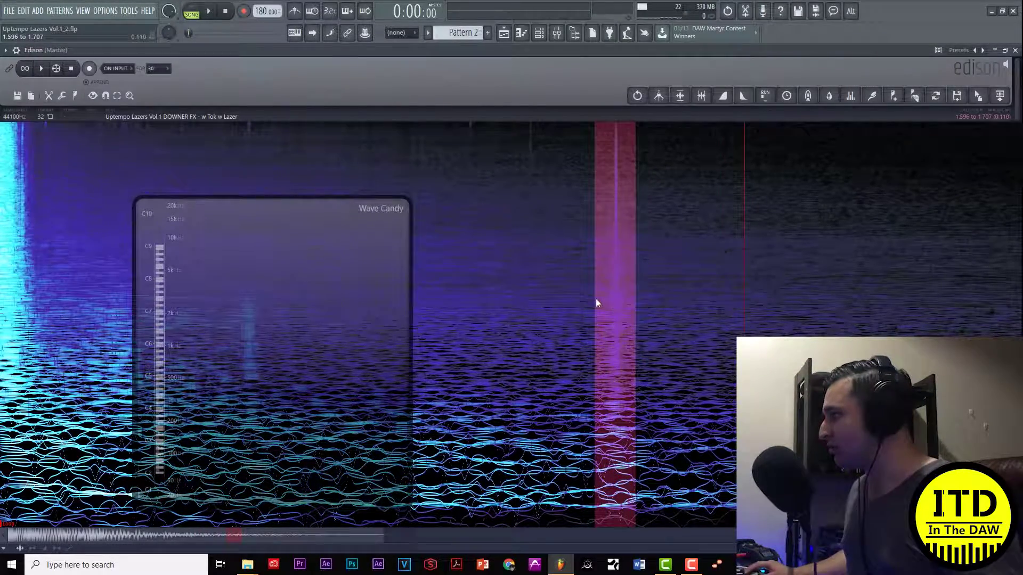
left_click(872, 95)
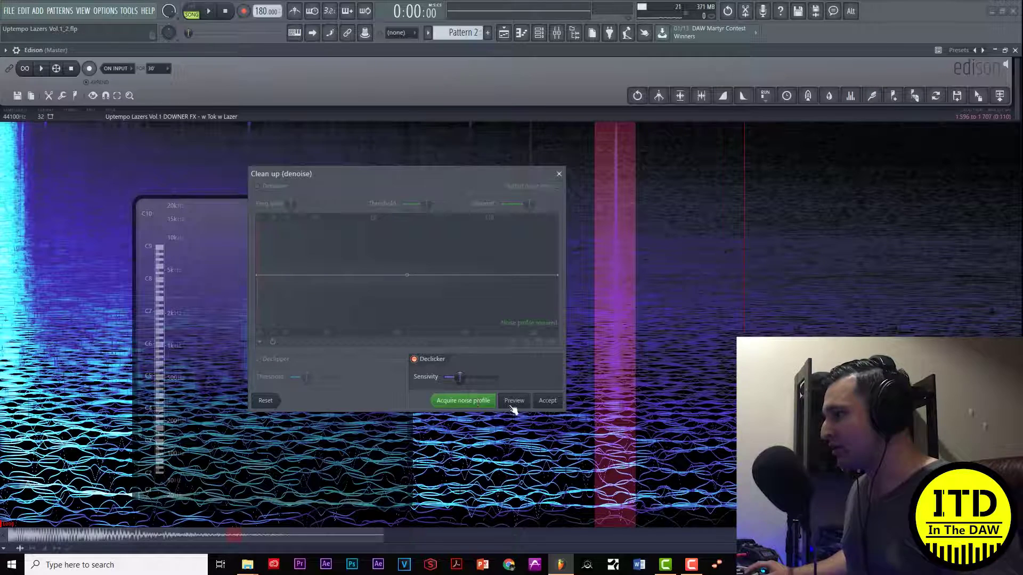
left_click(538, 403)
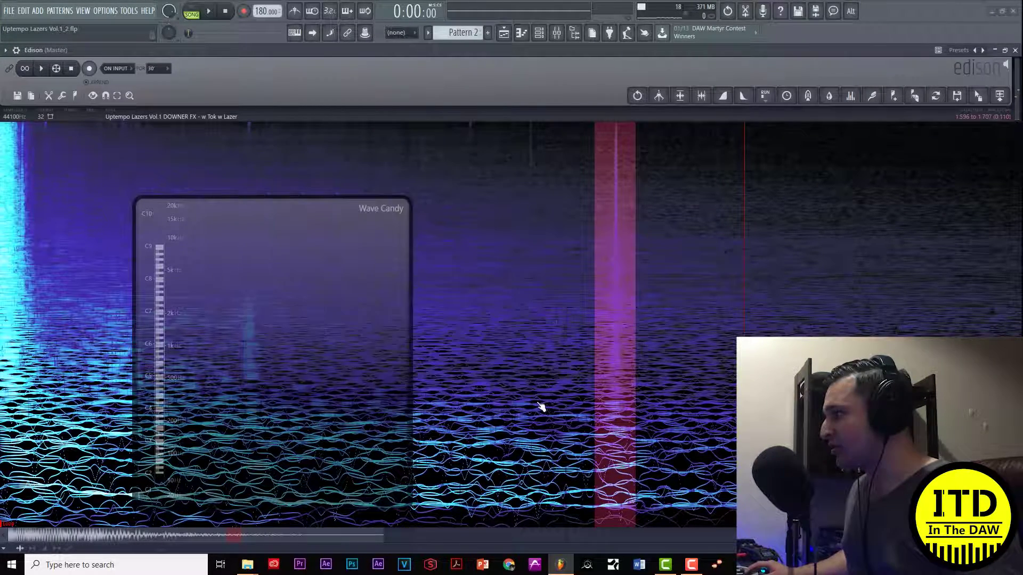
- Minimize Wave Candy, clear the selection, and play the cleaned sample from the start
left_click(334, 264)
left_click_drag(635, 245, 1, 218)
left_click_drag(594, 205, 1, 128)
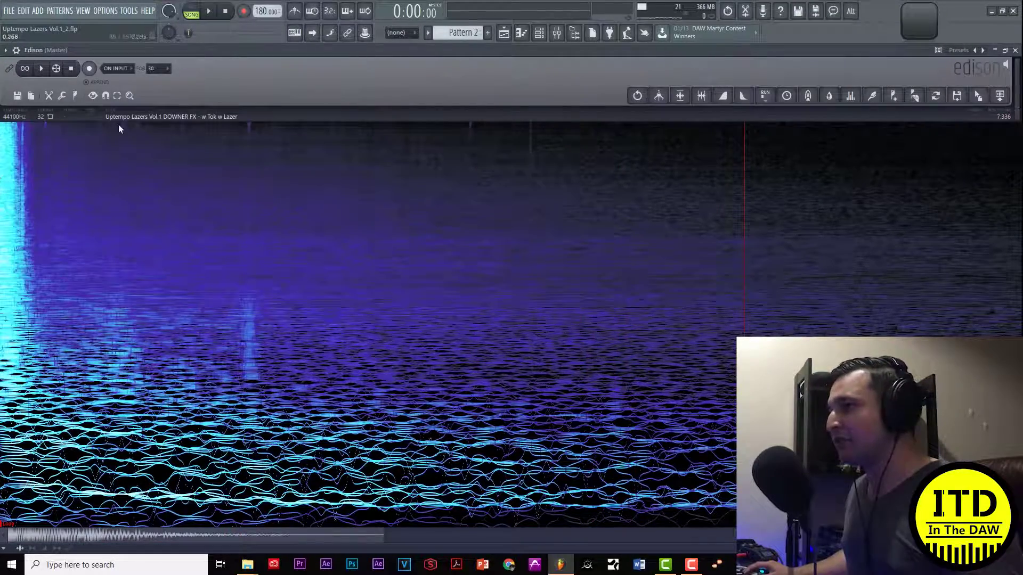
left_click(41, 72)
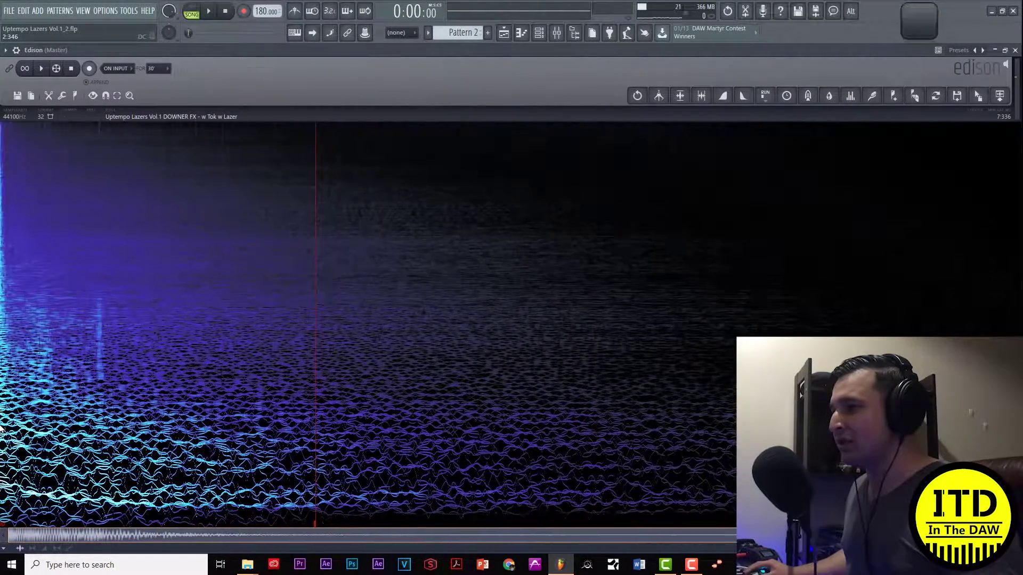
left_click_drag(105, 157, 0, 192)
left_click(0, 214)
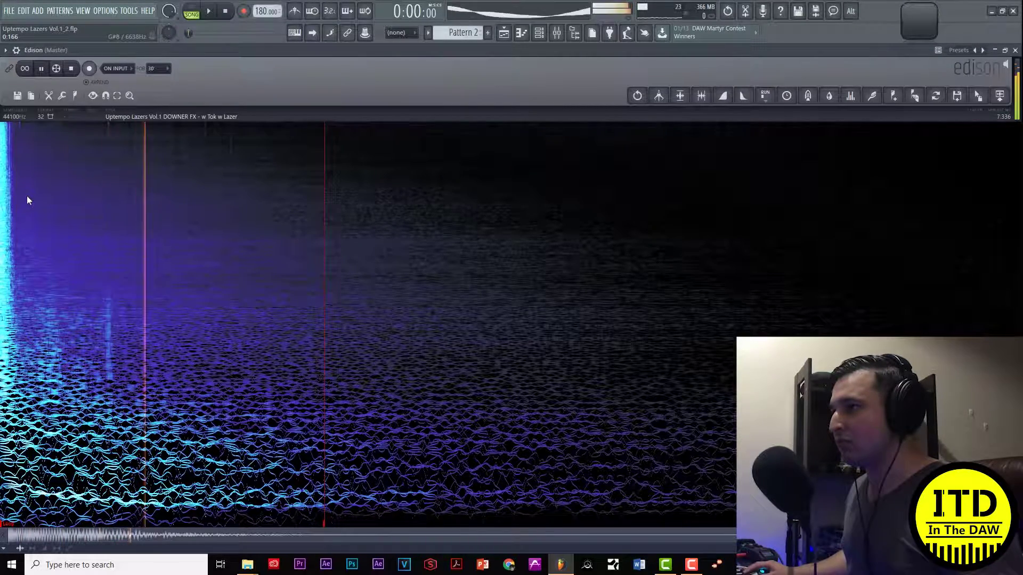
- Declick the remaining artifact from 0:558 to 0:793 with a further reduced sensitivity, and play the sample
left_click_drag(92, 158, 127, 170)
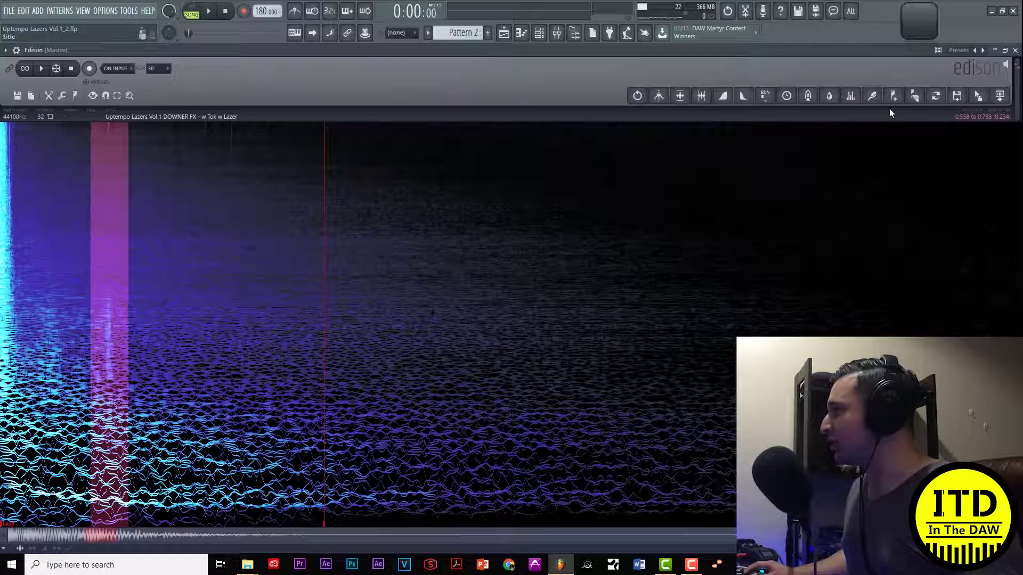
left_click(872, 95)
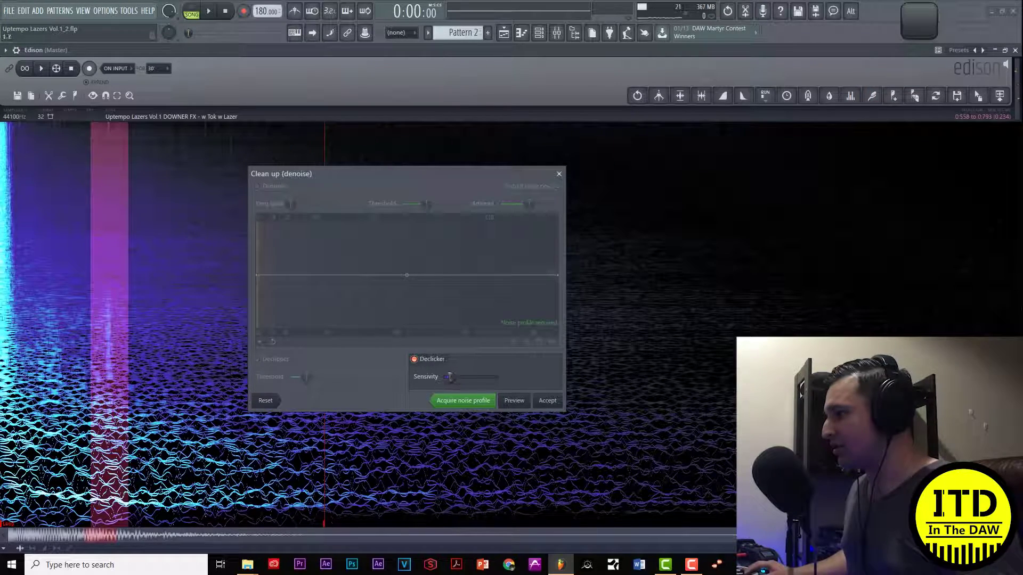
left_click(548, 400)
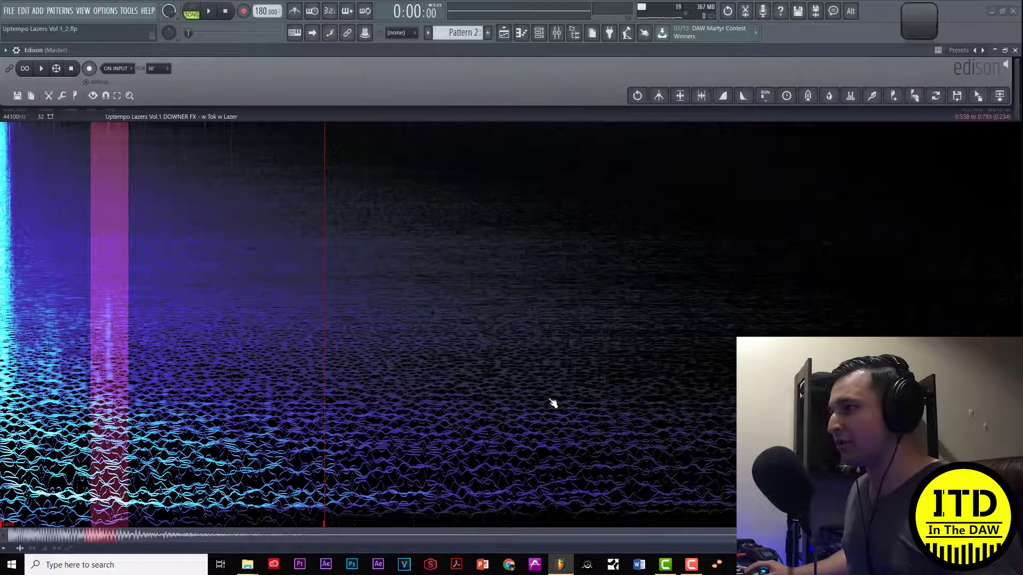
left_click(240, 267)
key("space")
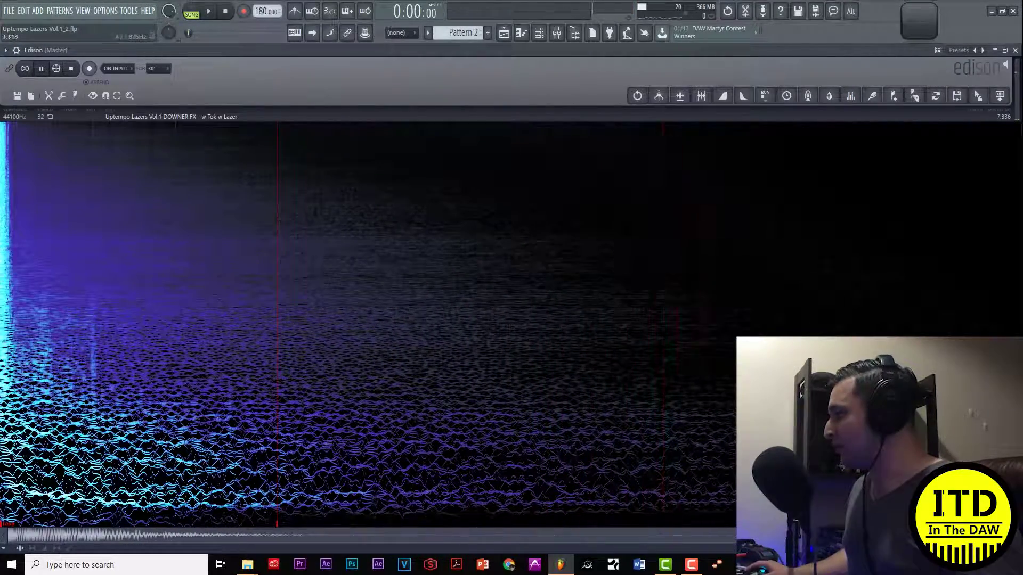
- Select the end of the sample from 7:026 to 7:336, apply a declick out, and clear the selection
left_click_drag(997, 324, 1006, 304)
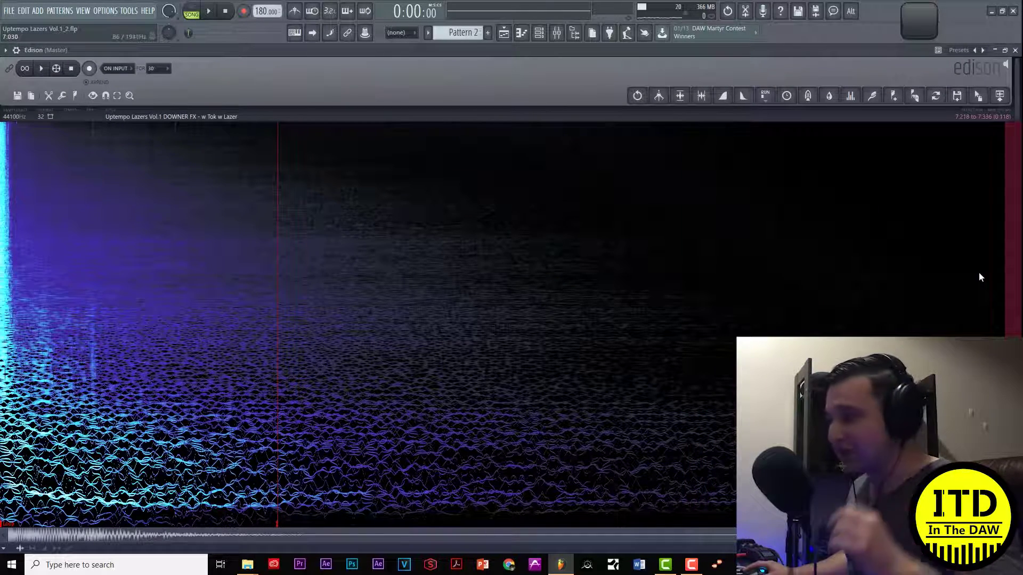
left_click_drag(1010, 248, 979, 246)
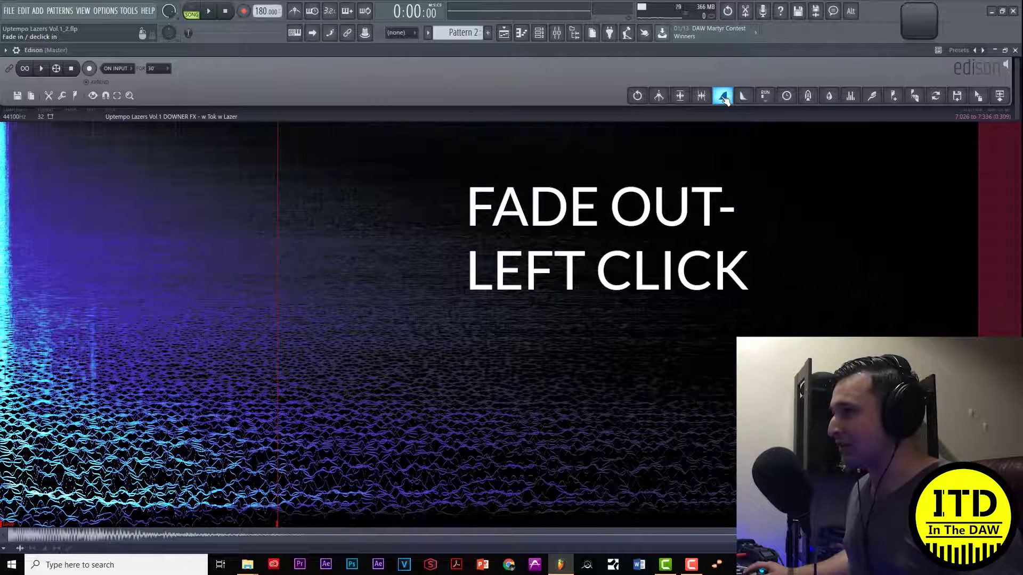
right_click(744, 101)
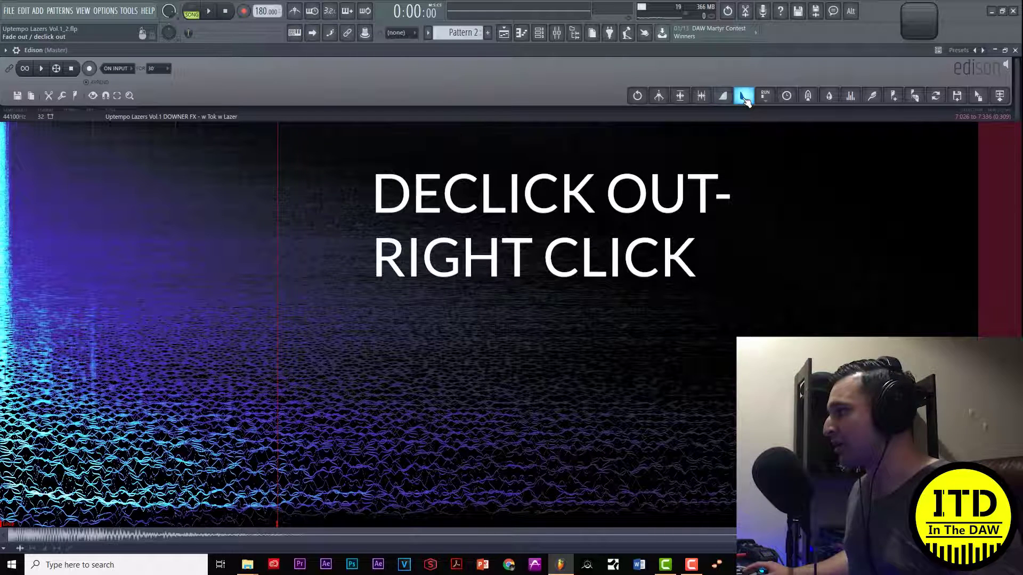
left_click(1012, 289)
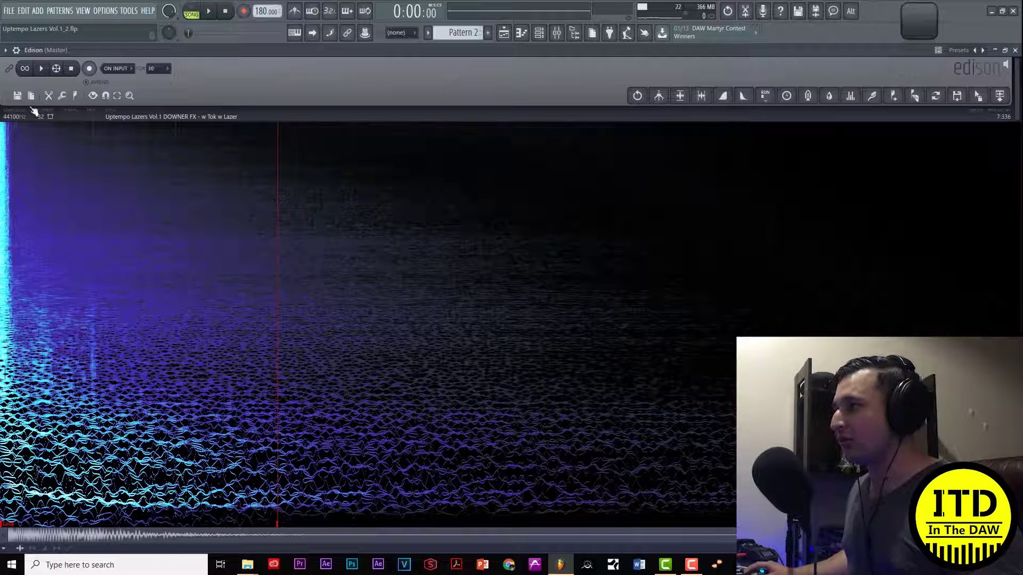
- Copy the whole cleaned sample from the restored Edison window to the start of playlist Track 18, and close Edison
left_click(1005, 50)
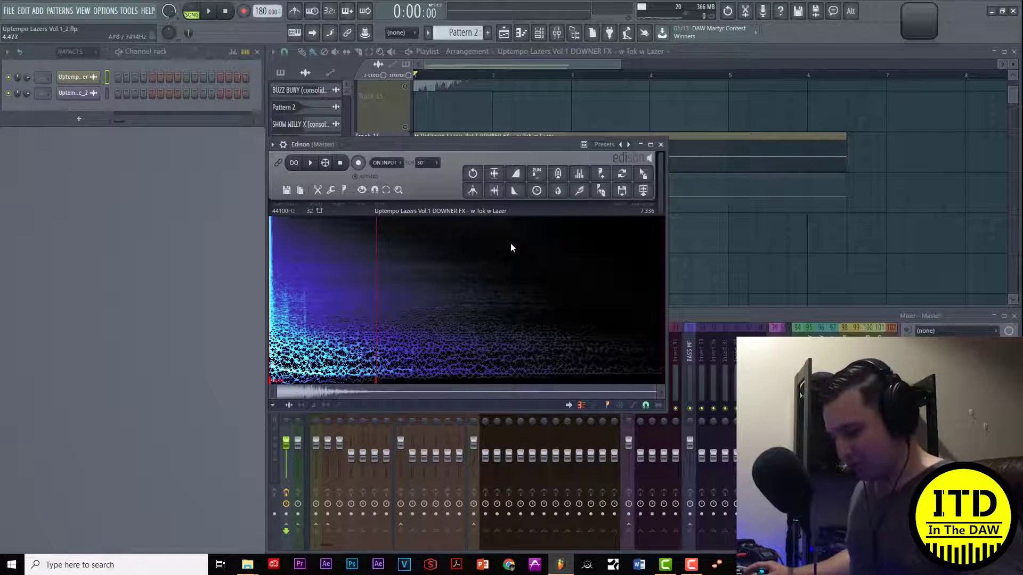
key("ctrl+a")
left_click_drag(643, 174, 458, 234)
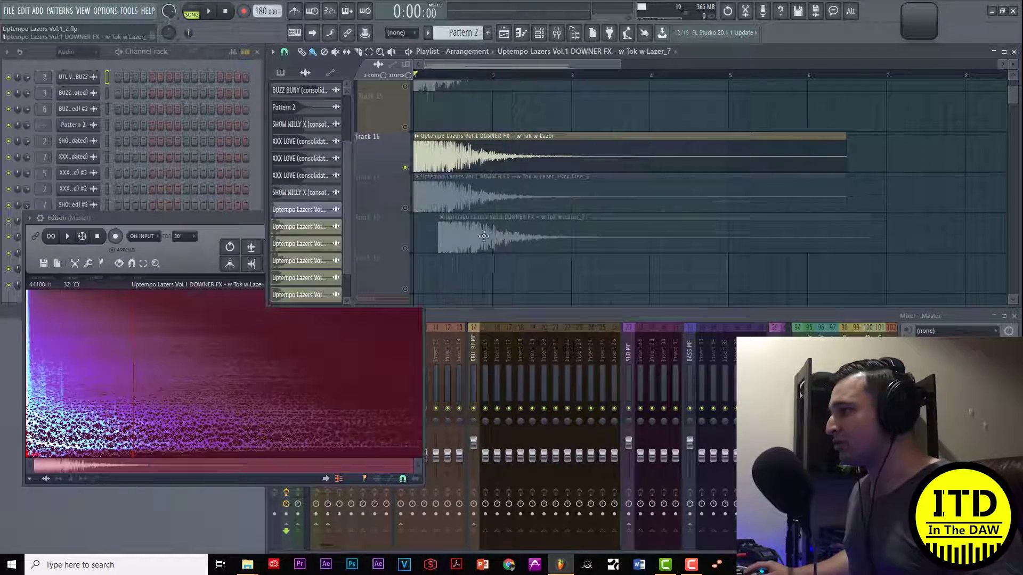
left_click(224, 215)
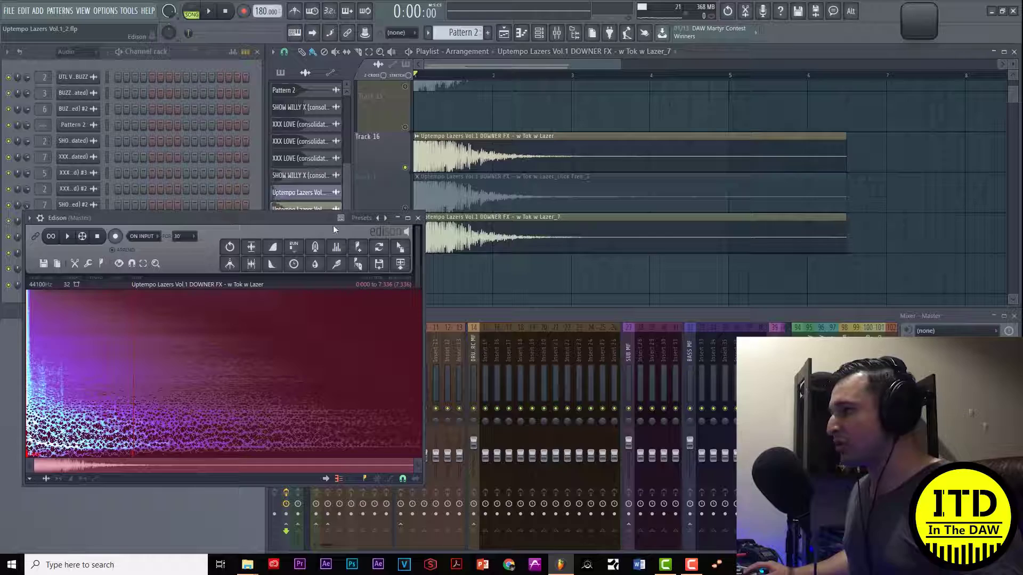
left_click(417, 218)
- Reopen Wave Candy, position it below the playlist clips, and solo Track 16 with the original sample
left_click(917, 23)
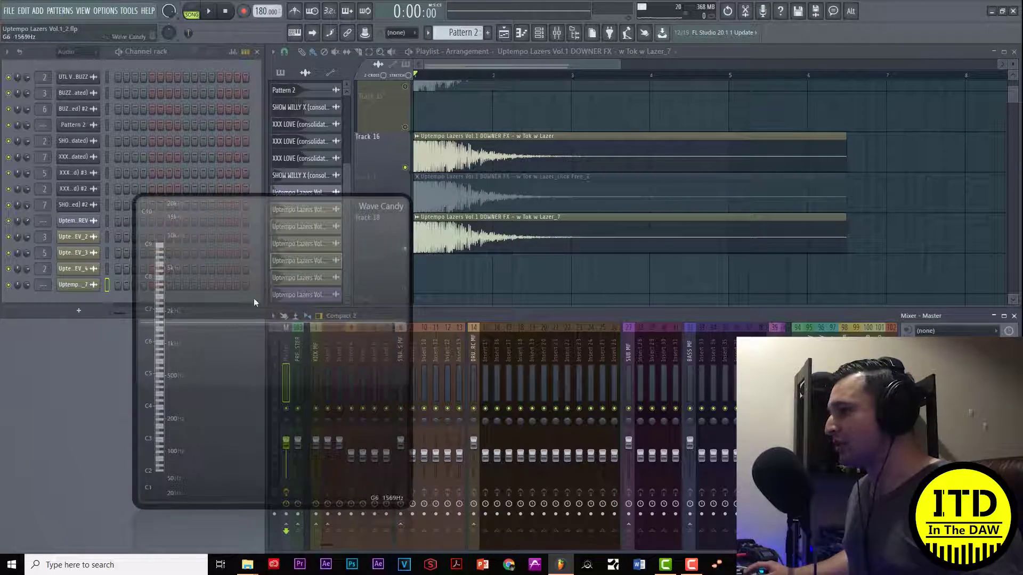
mouse_move(330, 300)
left_mouse_down()
mouse_move(181, 386)
mouse_move(205, 346)
mouse_move(332, 316)
left_mouse_up()
right_click(406, 168)
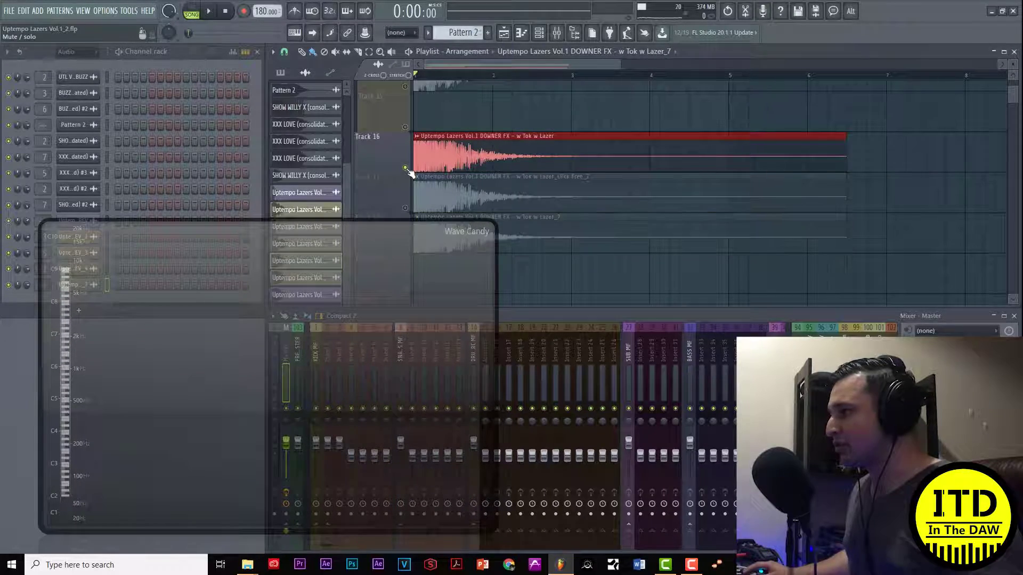
- Play the original sample on Track 16 through Wave Candy, closing the plugin's settings window, and stop playback
key("space")
key("space")
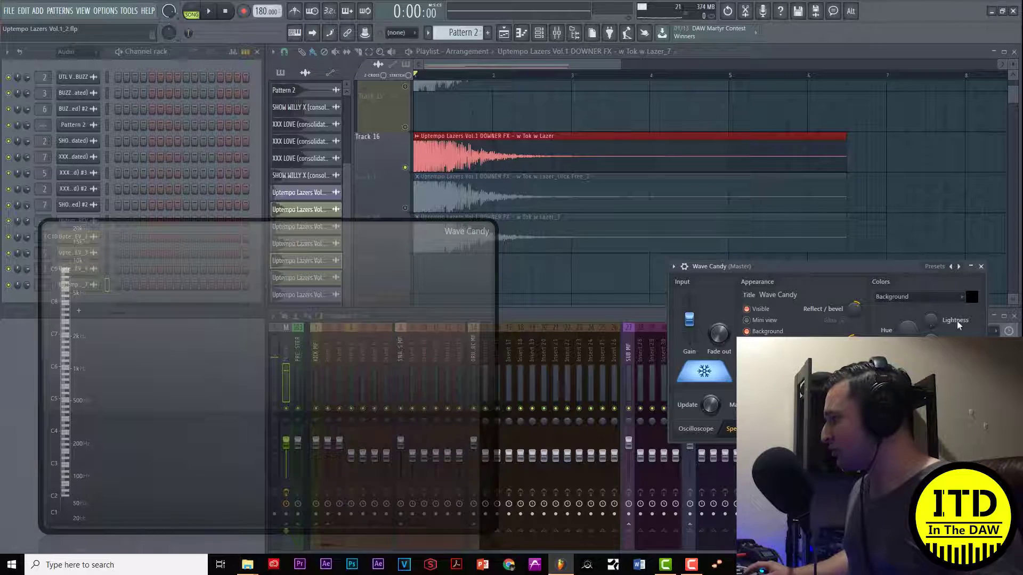
left_click(984, 267)
key("space")
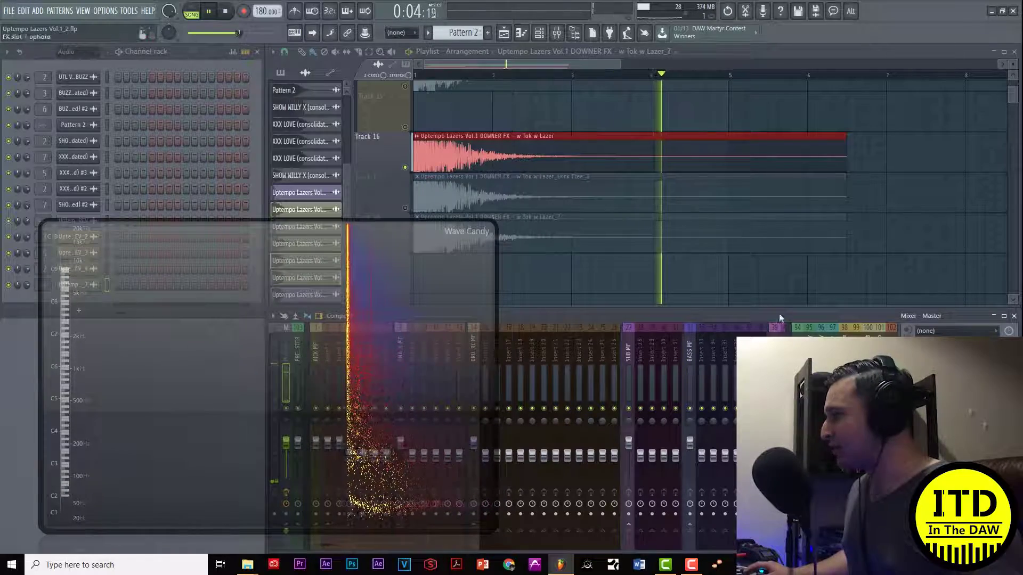
key("space")
- Solo Track 18, play the cleaned sample with Wave Candy moved clear of the clips, and freeze its spectrum display
left_click_drag(375, 260, 372, 295)
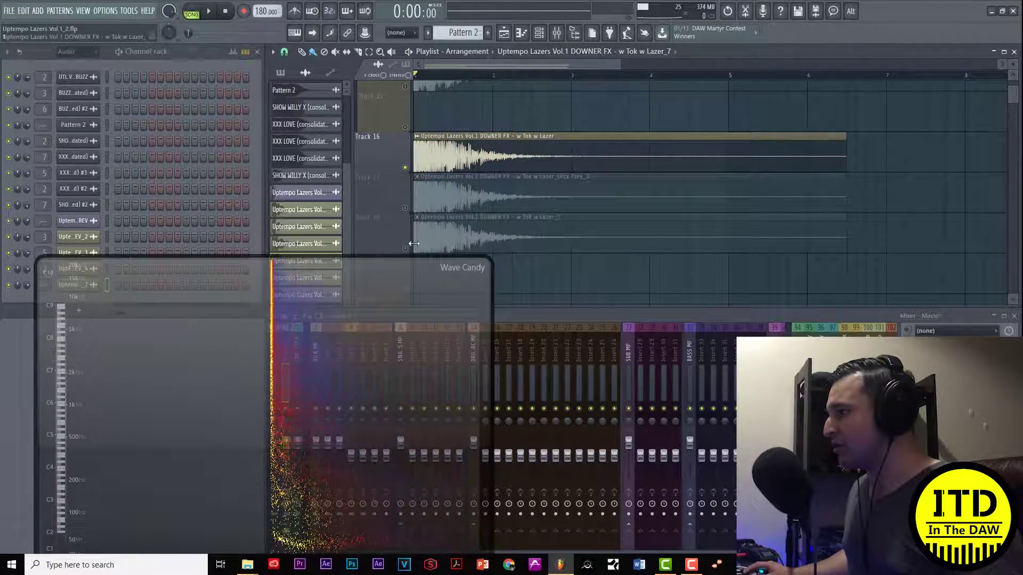
right_click(404, 248)
key("space")
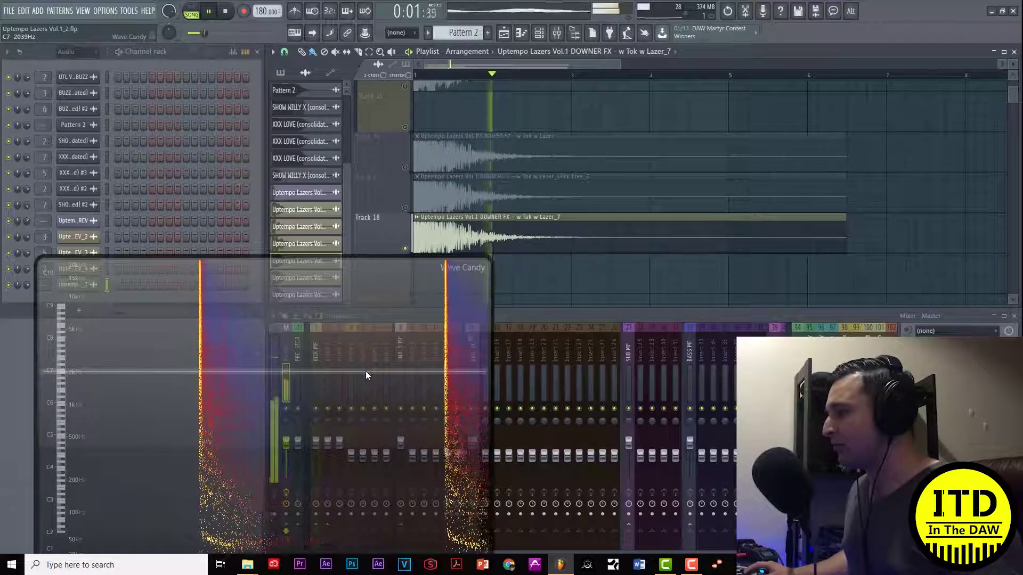
left_click_drag(365, 371, 357, 296)
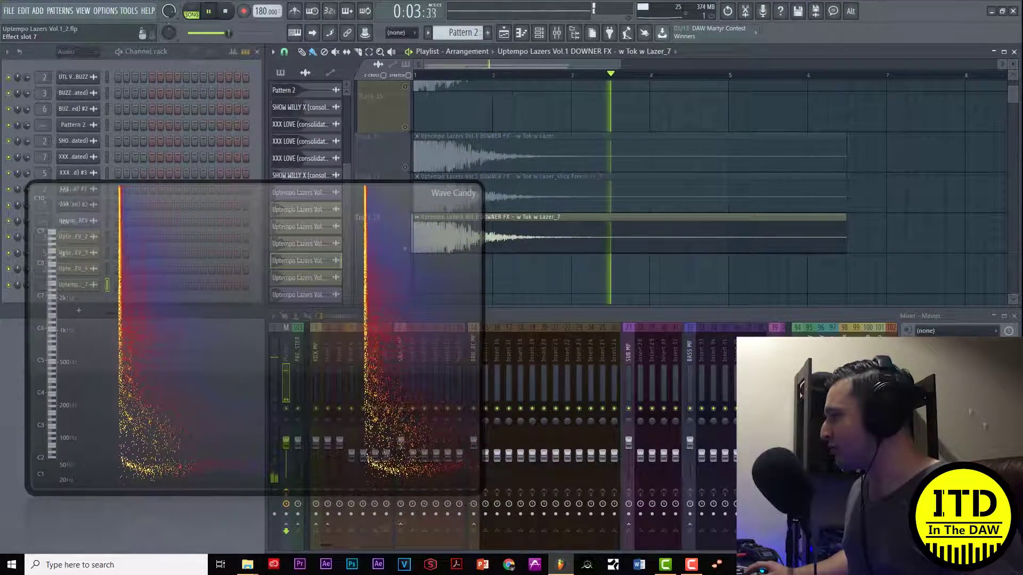
left_click(948, 413)
left_click(704, 373)
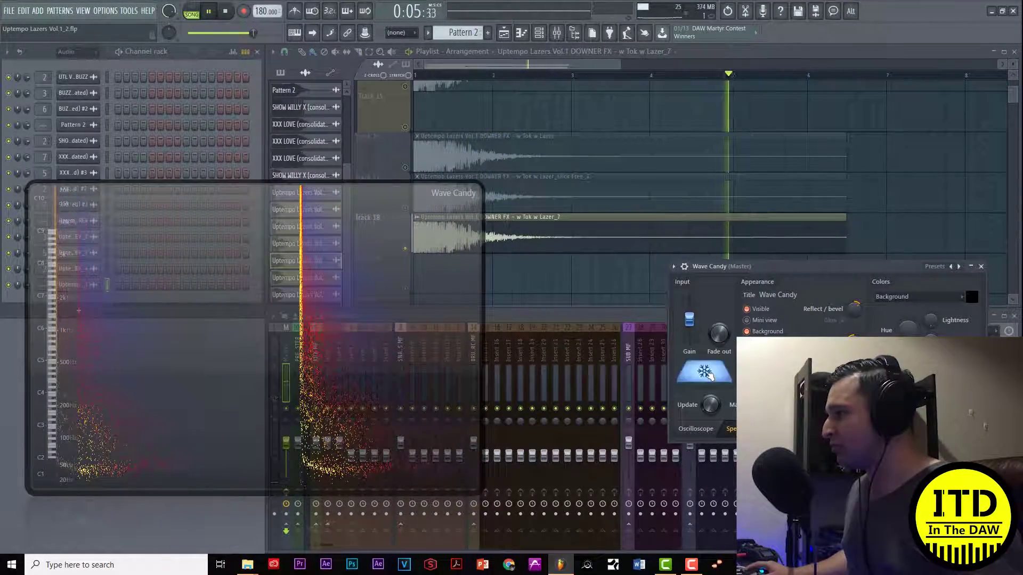
key("space")
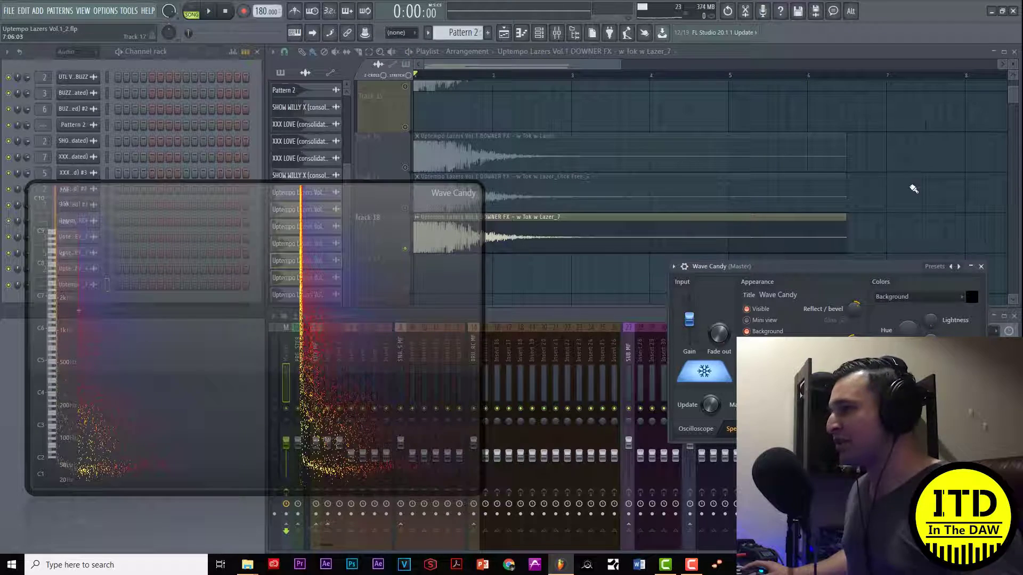
- Unfreeze Wave Candy, solo Track 16, and replay the original sample to view its spectrum, repositioning the display away from the track controls
right_click(913, 189)
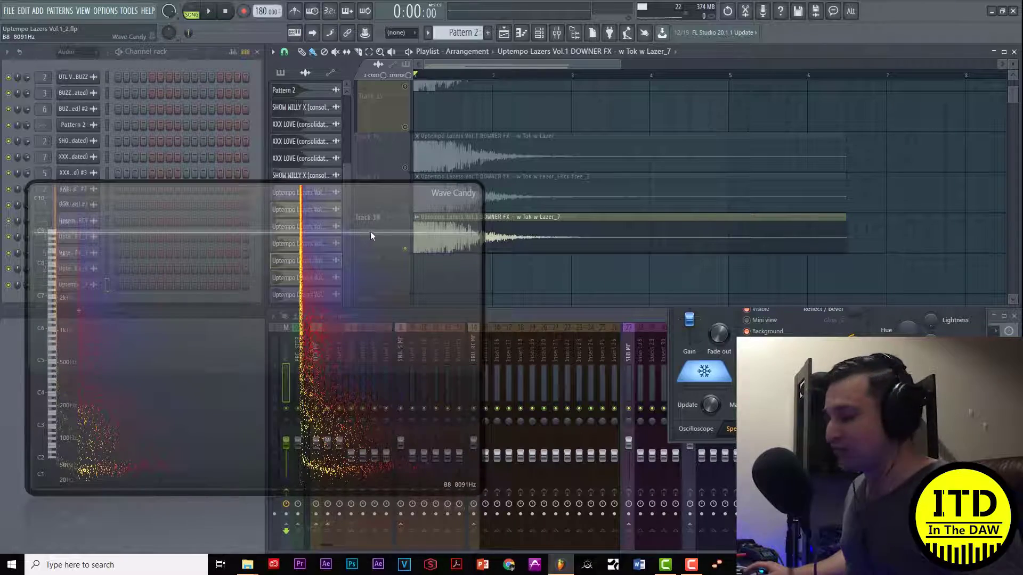
left_click(702, 380)
left_click_drag(440, 222, 419, 258)
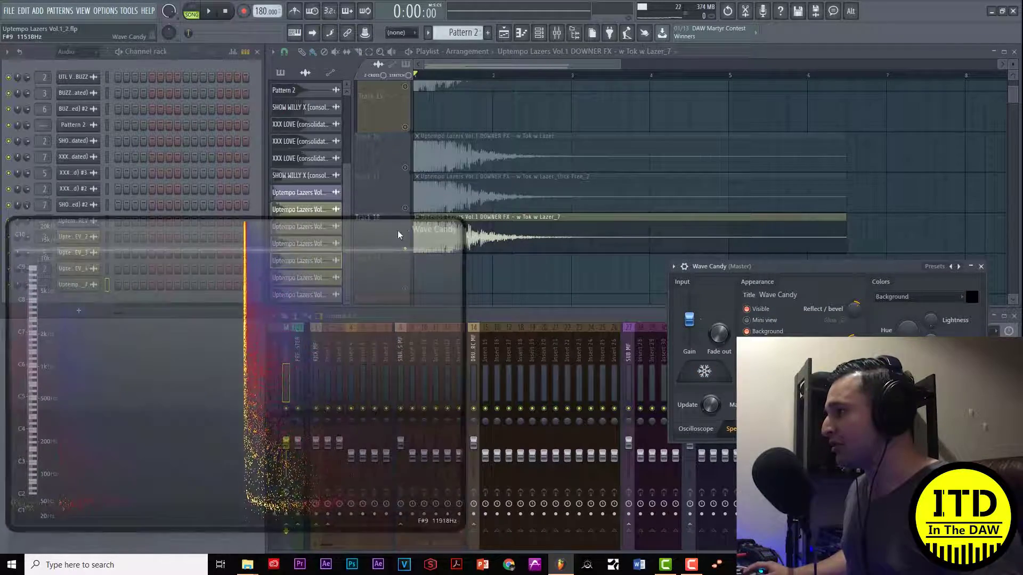
left_click(406, 168)
key("space")
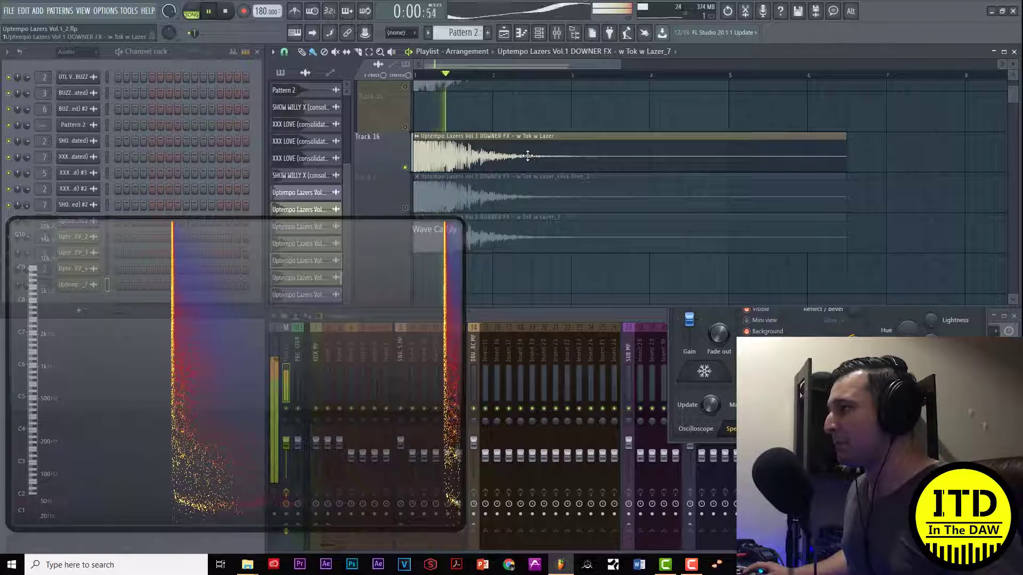
left_click_drag(451, 293, 418, 362)
key("space")
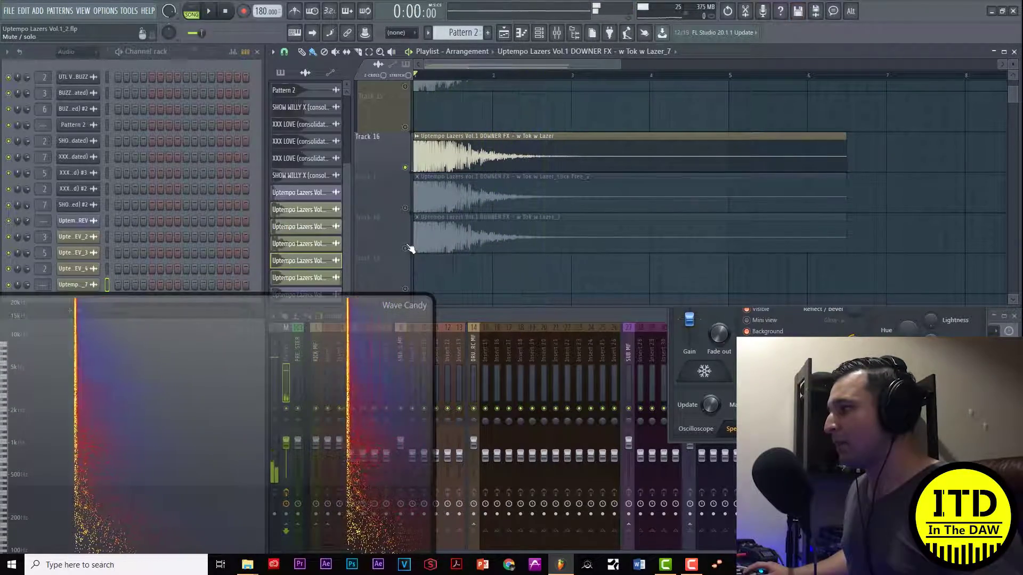
- Solo Track 18, replay the cleaned sample, and freeze Wave Candy with both samples' spectra in the raised display
left_click(406, 250)
key("space")
left_click_drag(315, 398, 311, 238)
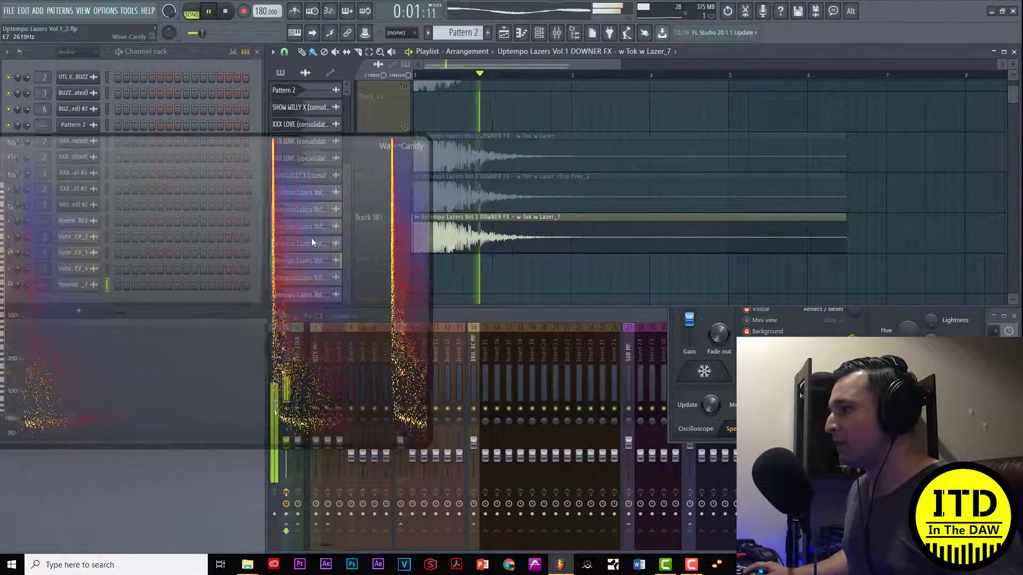
left_click(714, 372)
key("space")
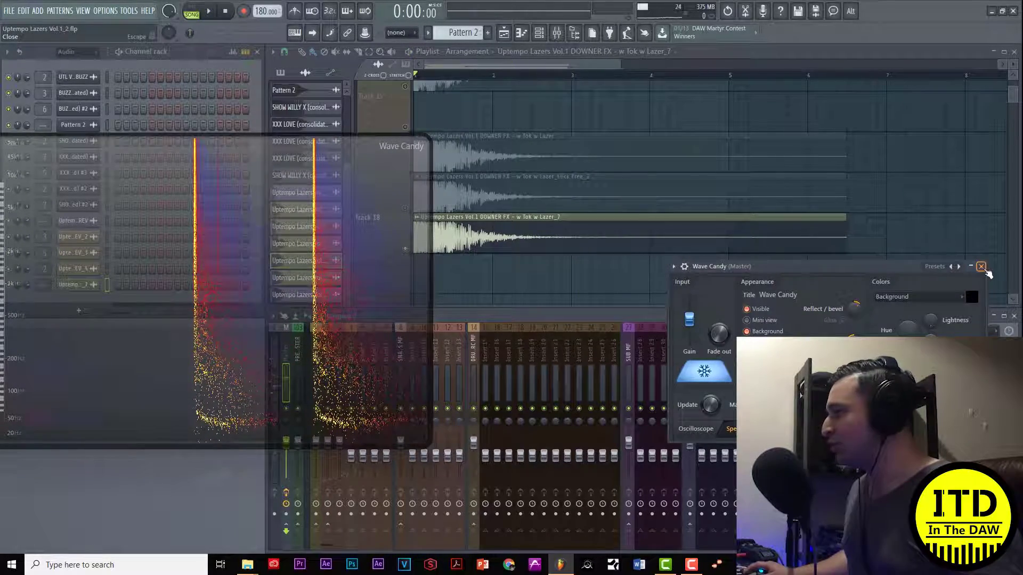